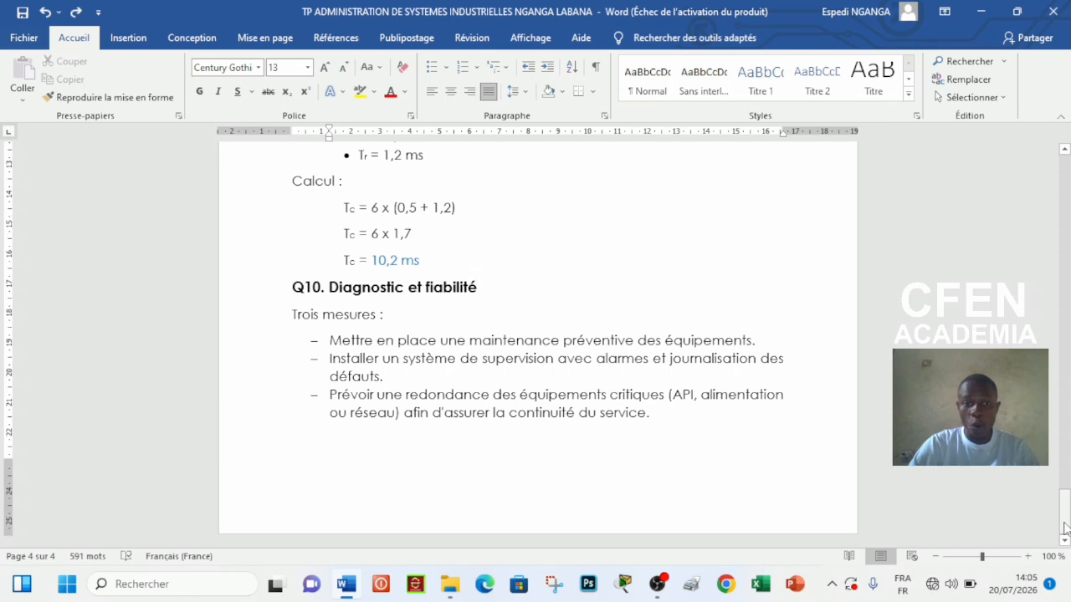
- Add a new page after the Q10 section at the document's end and enter the title "TABLE DE MATIERES" on it
drag(1065, 527, 1065, 259)
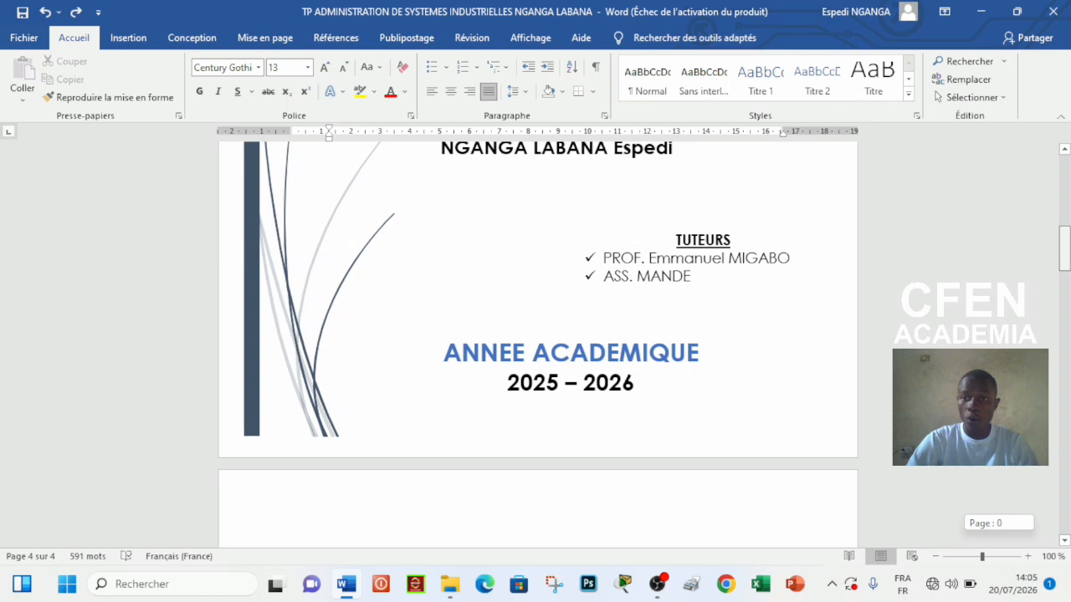
drag(1065, 260, 1064, 528)
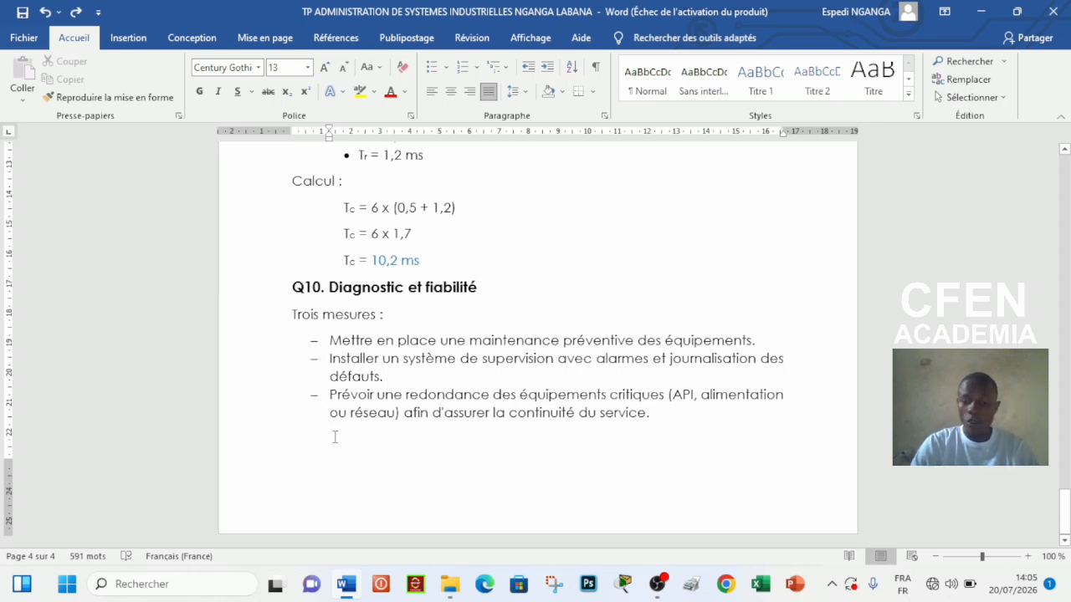
scroll(335, 437, down, 2)
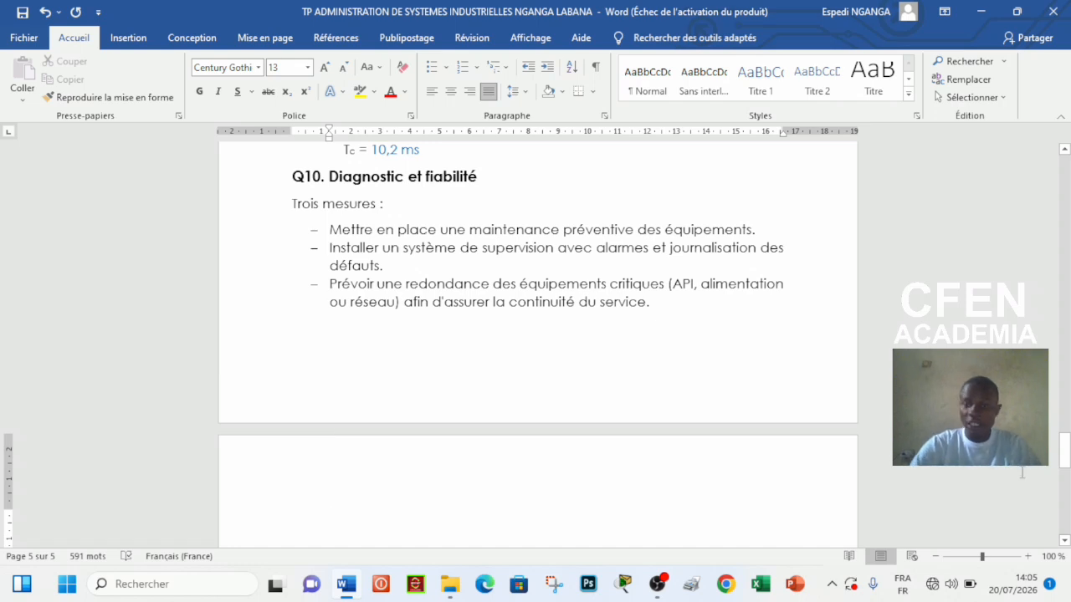
drag(1066, 451, 1068, 474)
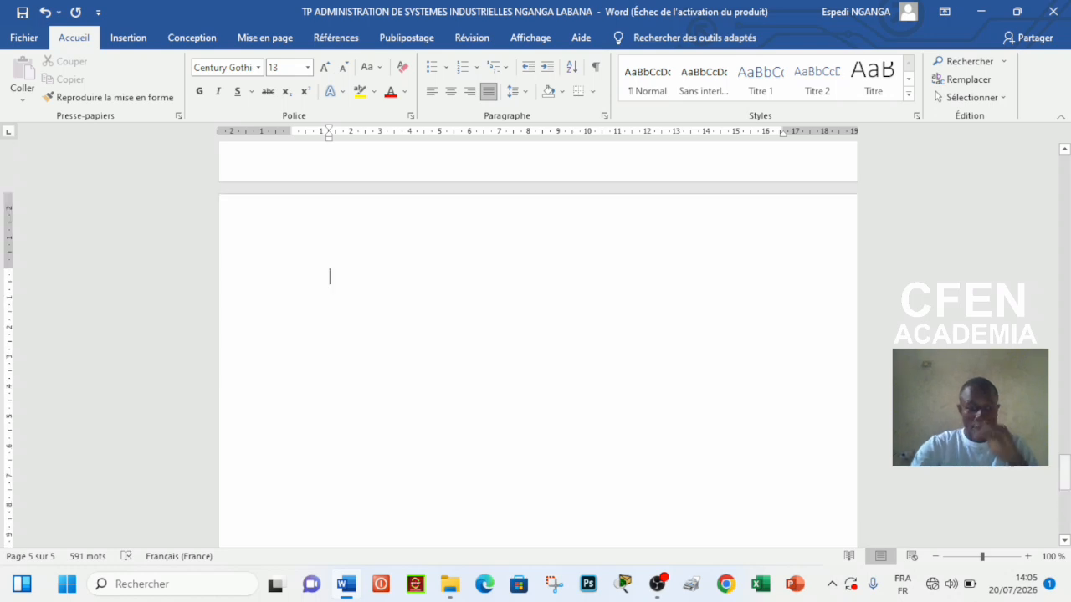
text(TABL)
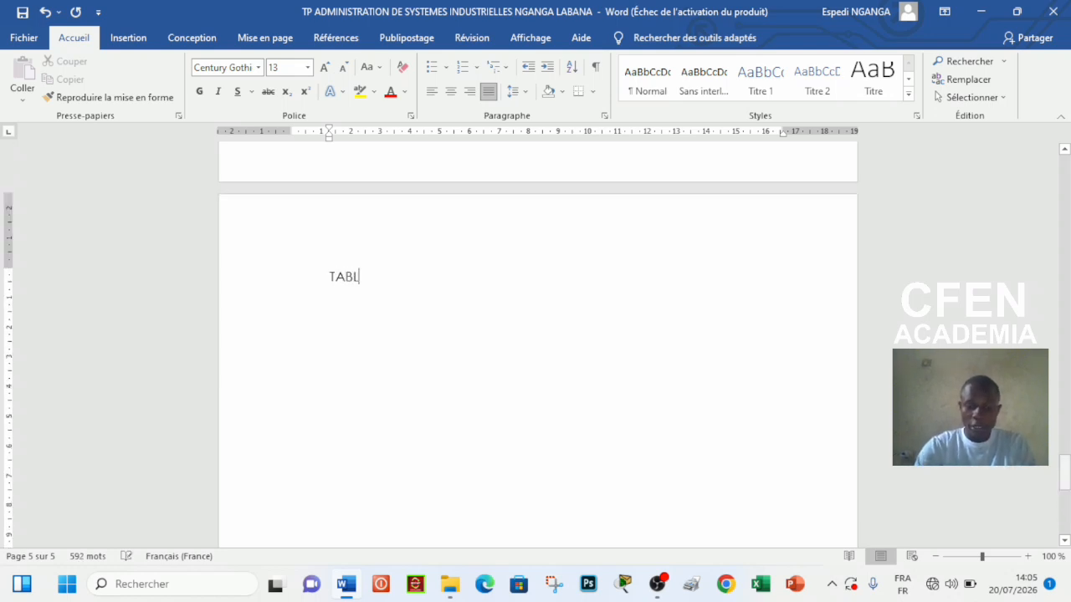
text(E DE M)
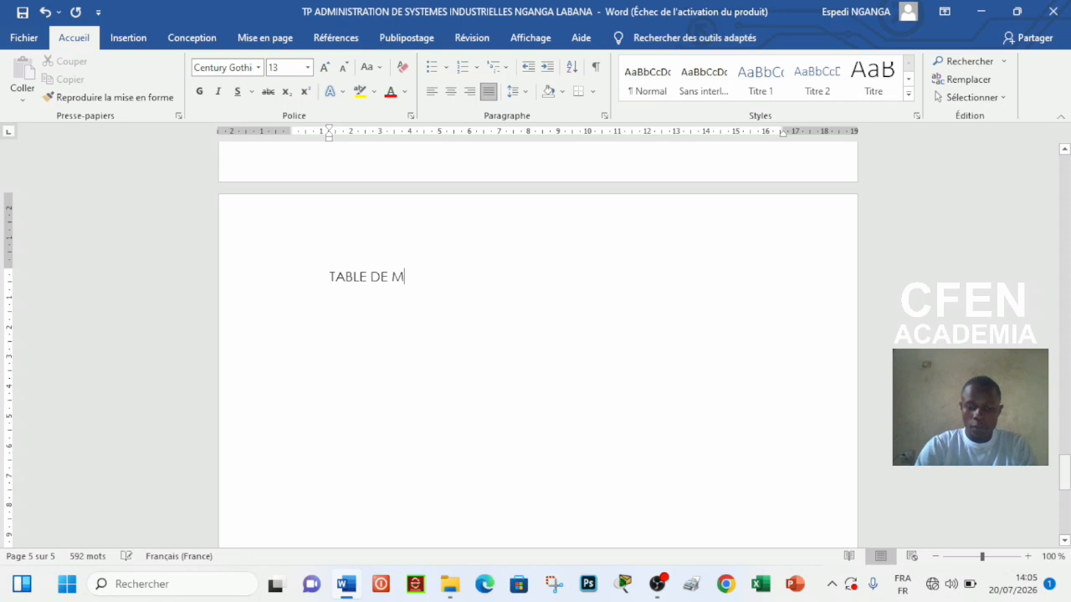
text(ATIE)
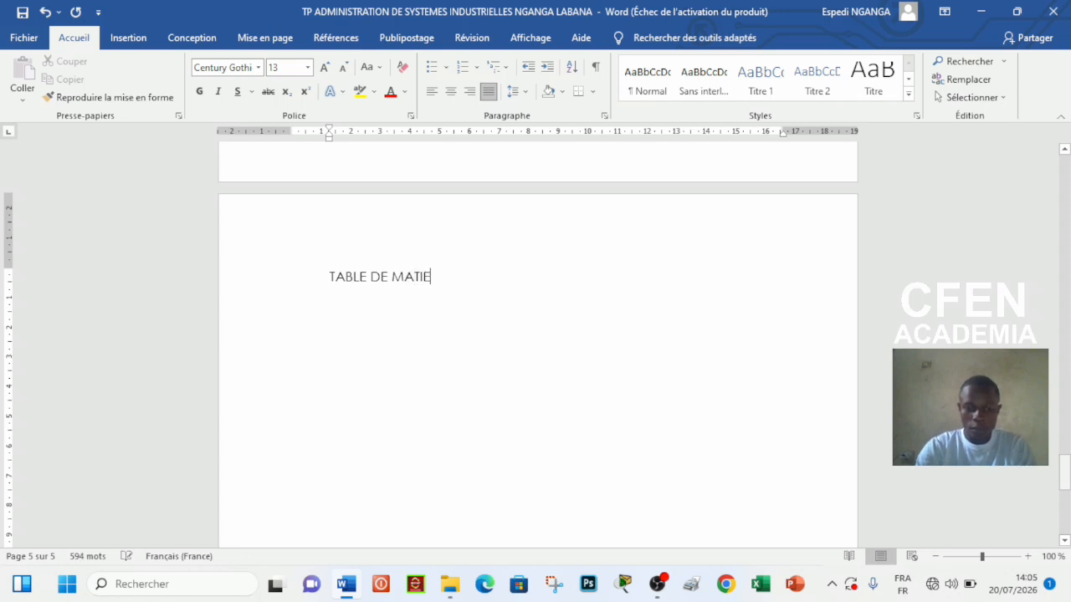
text(RES)
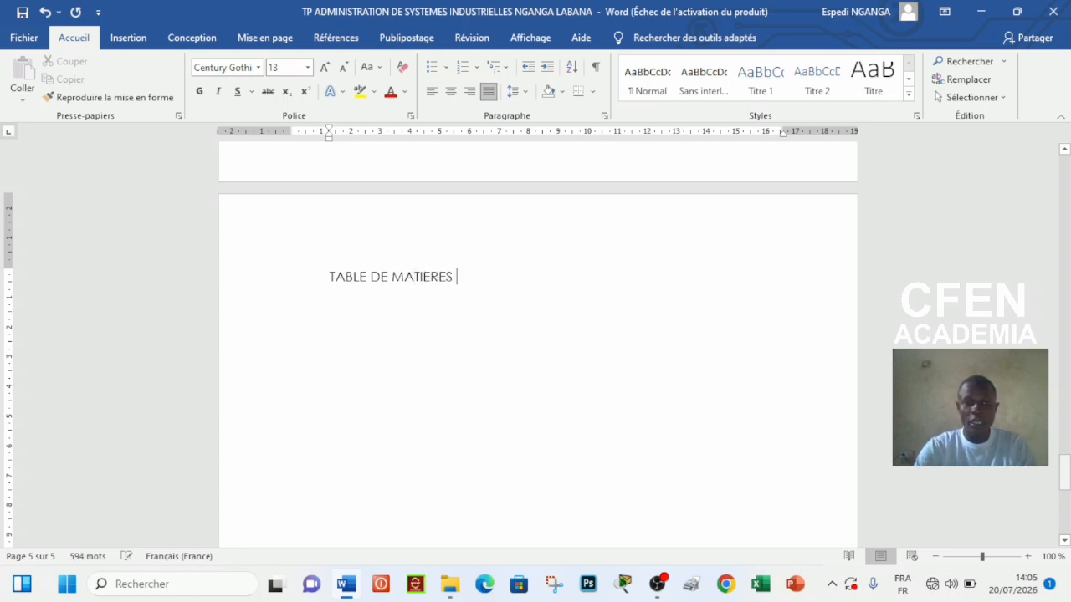
- Make the "TABLE DE MATIERES" title bold and centred, and start a new line below it
drag(331, 277, 471, 277)
click(199, 92)
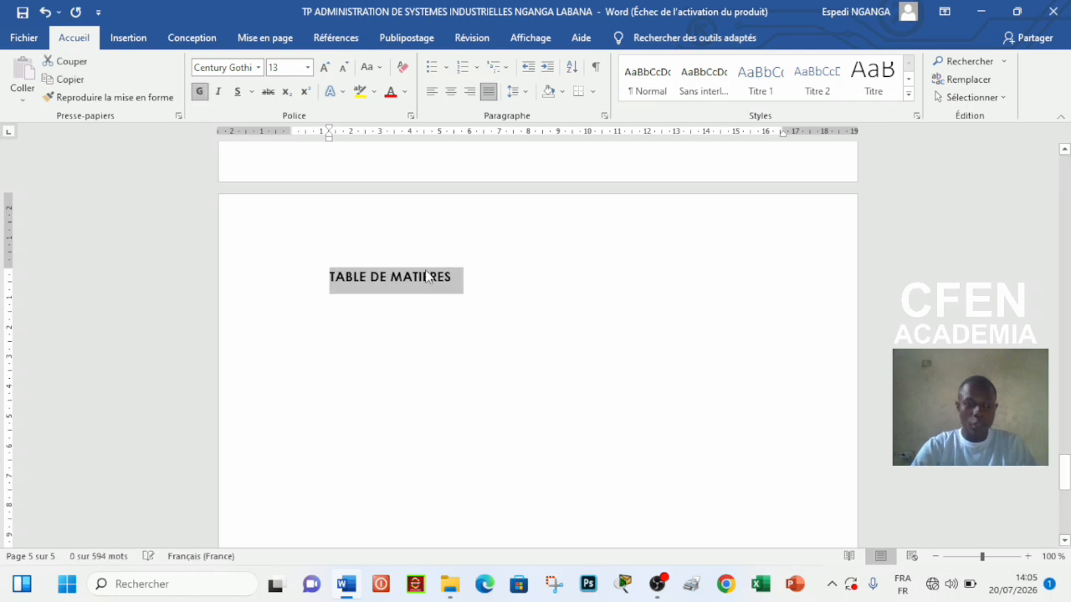
key(ctrl+e)
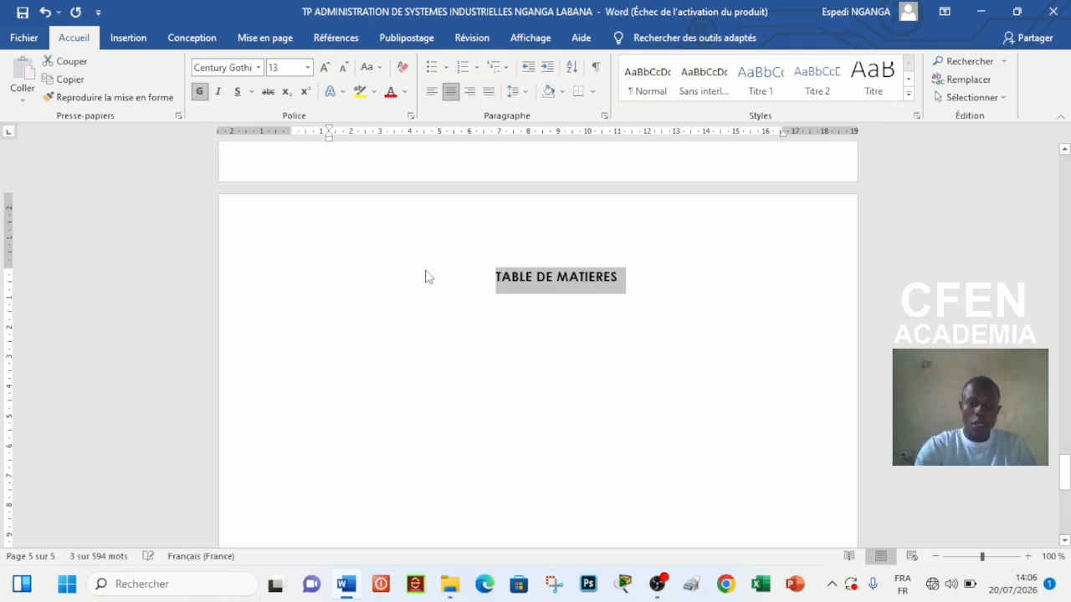
click(632, 275)
key(Return)
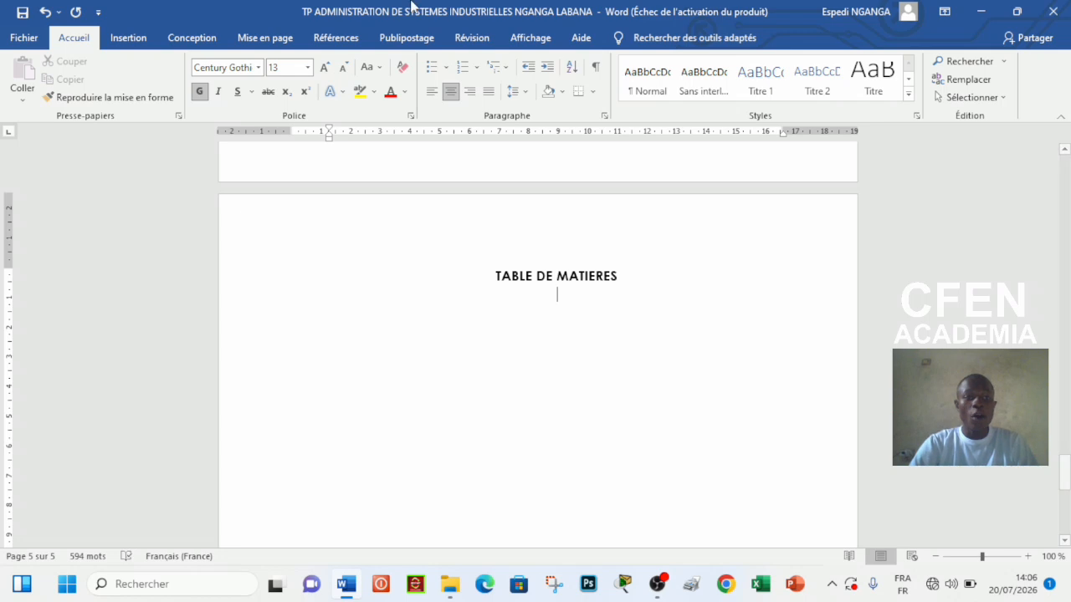
- Try to insert a custom table of contents showing 3 levels below the "TABLE DE MATIERES" title
click(339, 38)
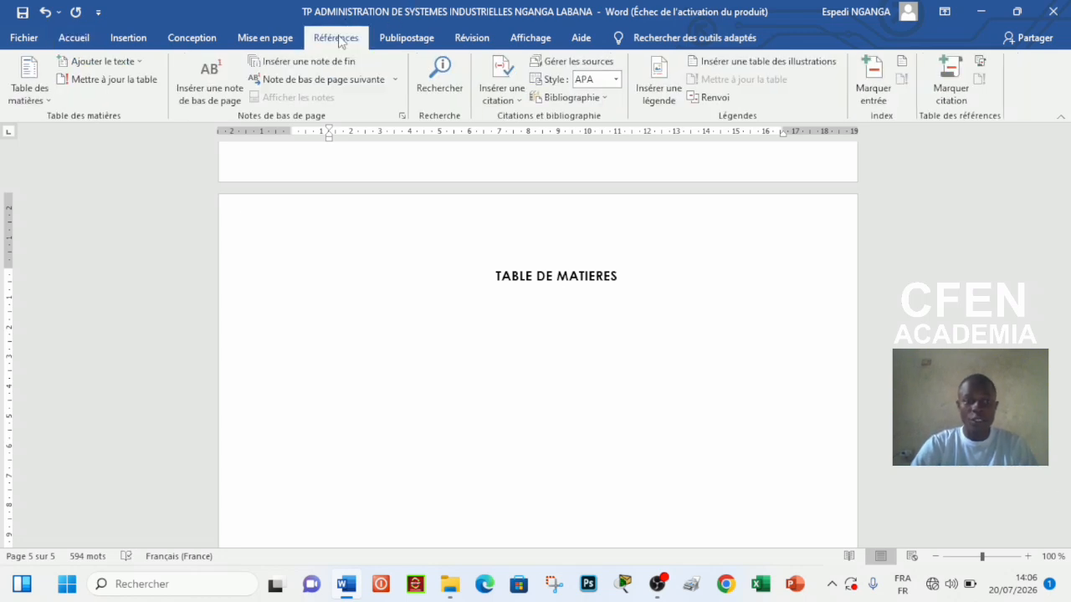
click(30, 92)
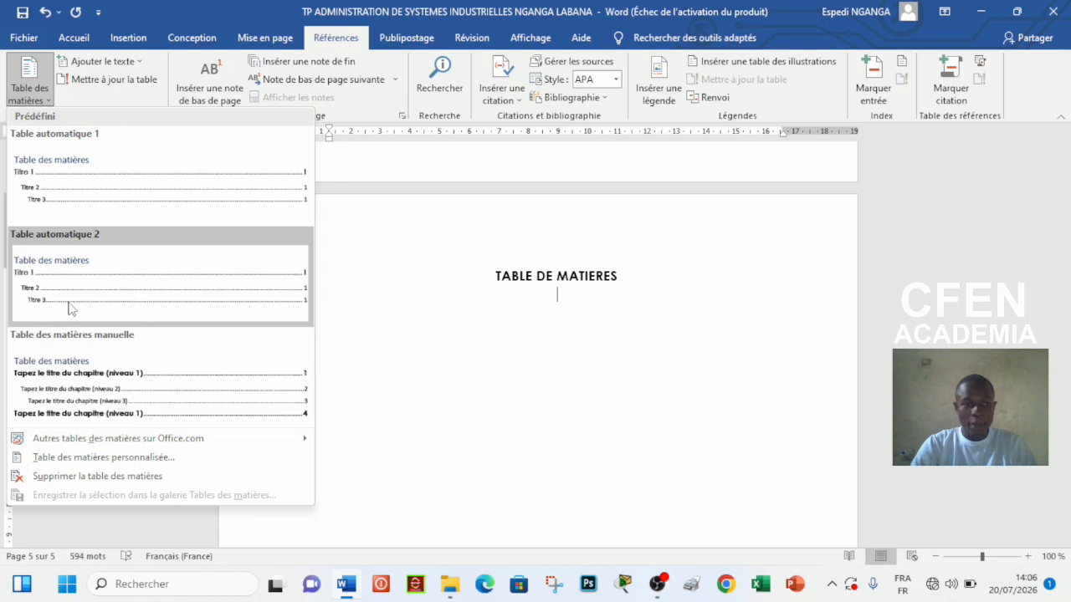
click(82, 458)
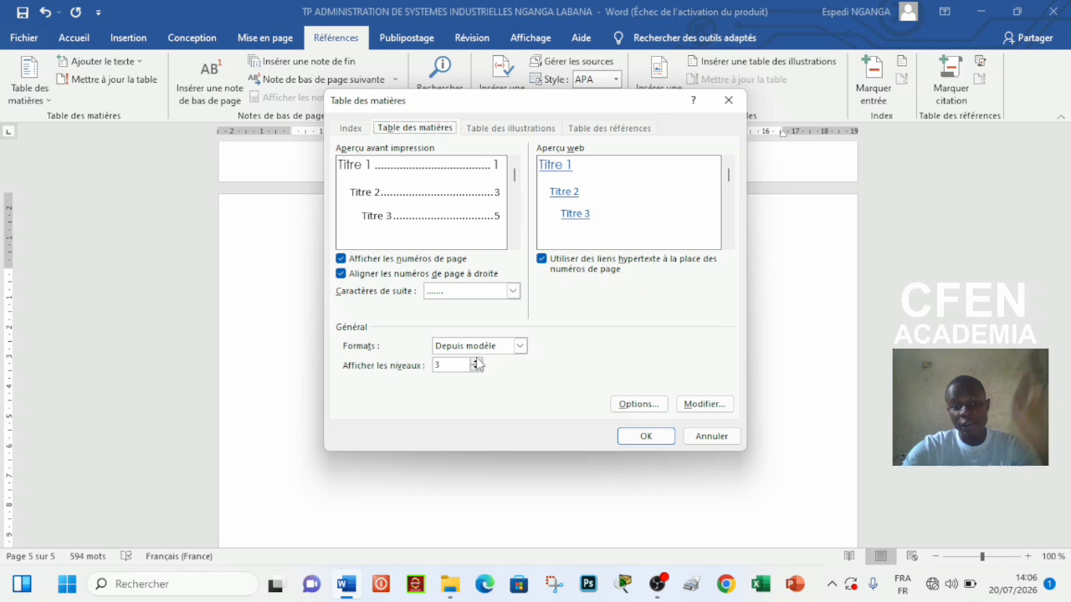
click(477, 365)
click(476, 362)
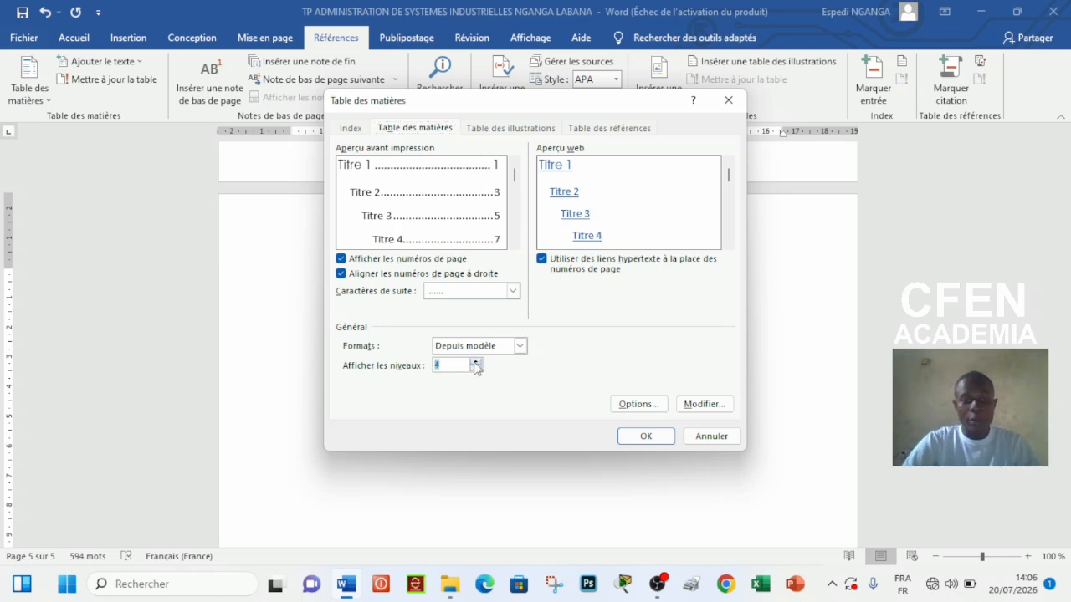
click(474, 371)
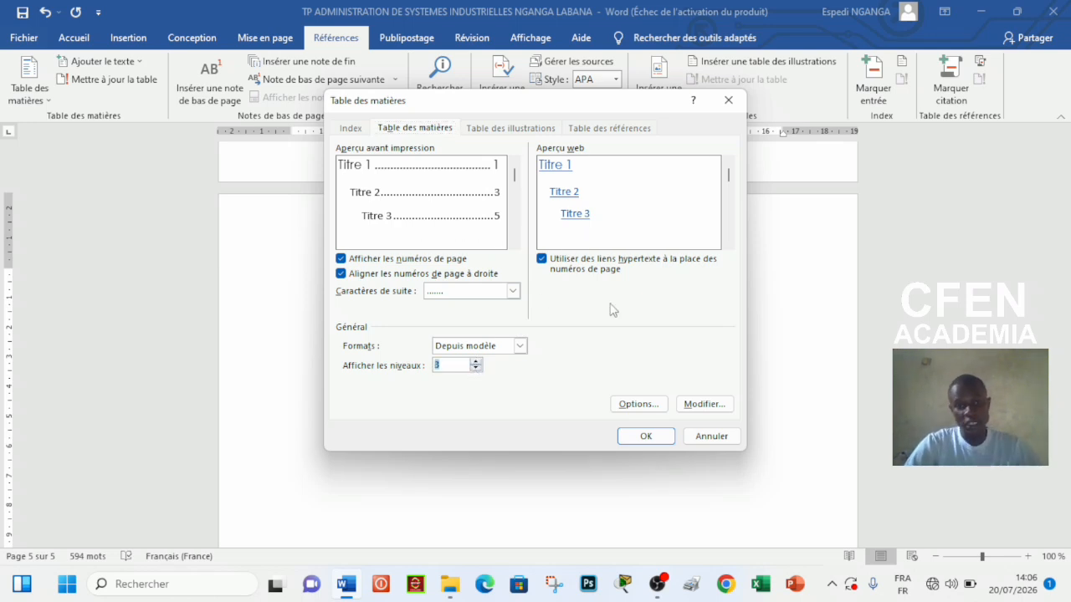
click(702, 404)
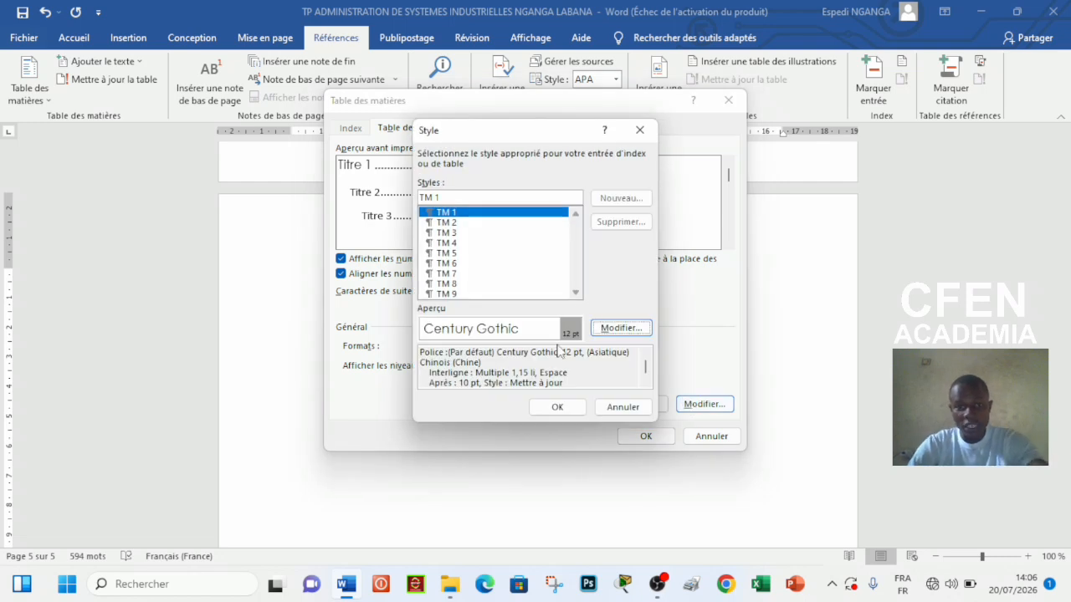
click(558, 407)
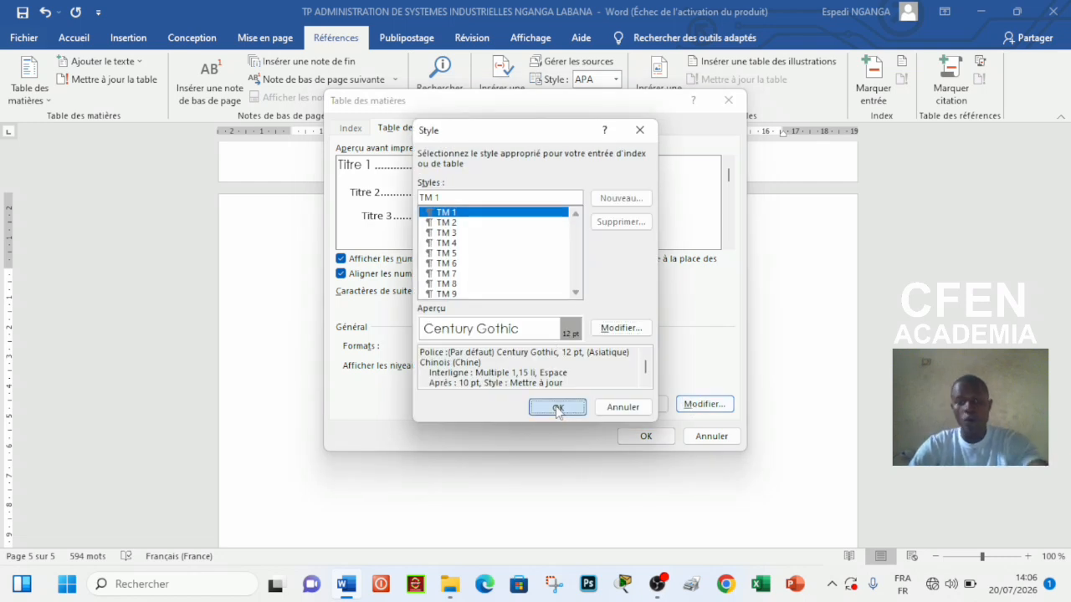
click(663, 443)
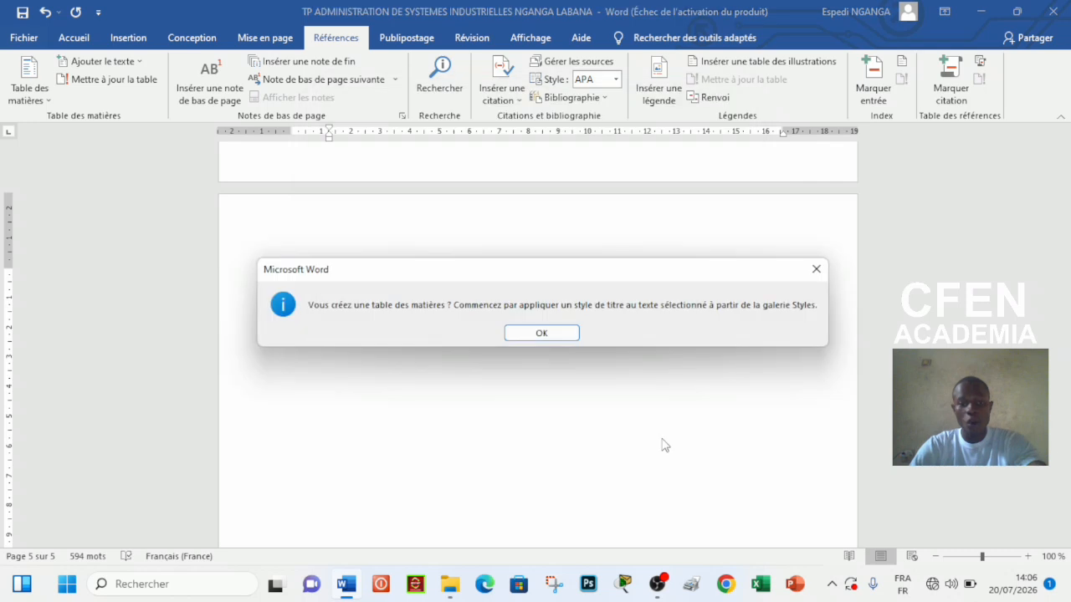
click(556, 330)
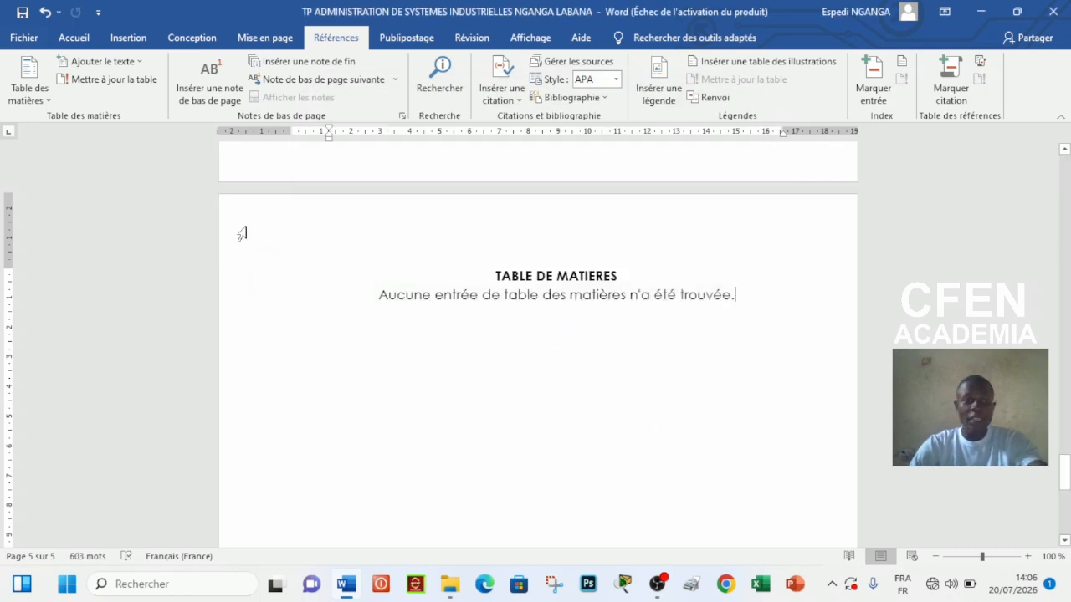
- Delete the table of contents placeholder line below the "TABLE DE MATIERES" title
click(121, 64)
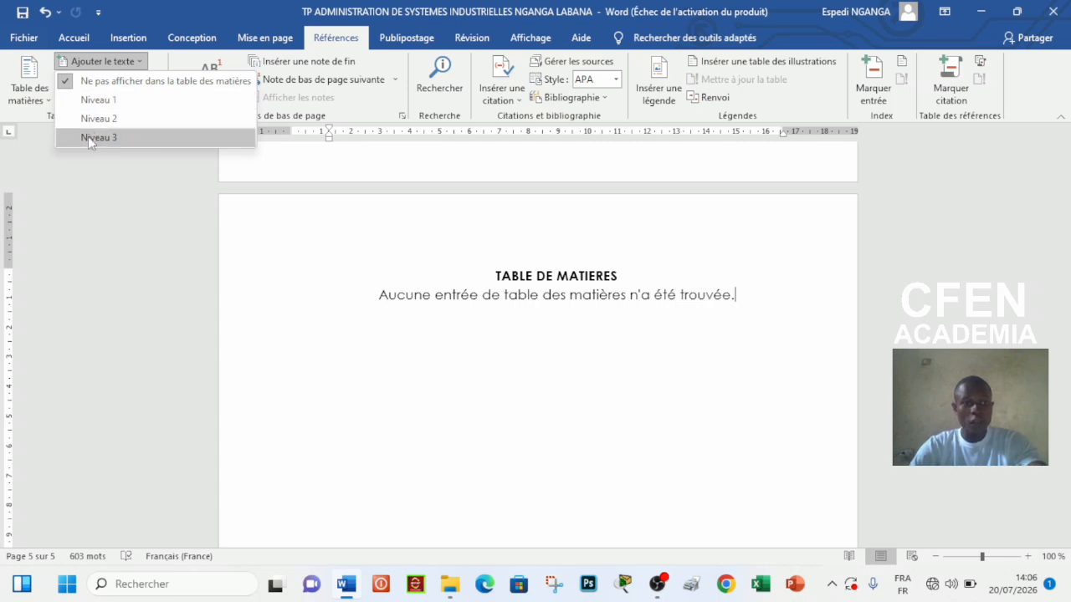
click(736, 302)
drag(736, 300, 364, 326)
key(Delete)
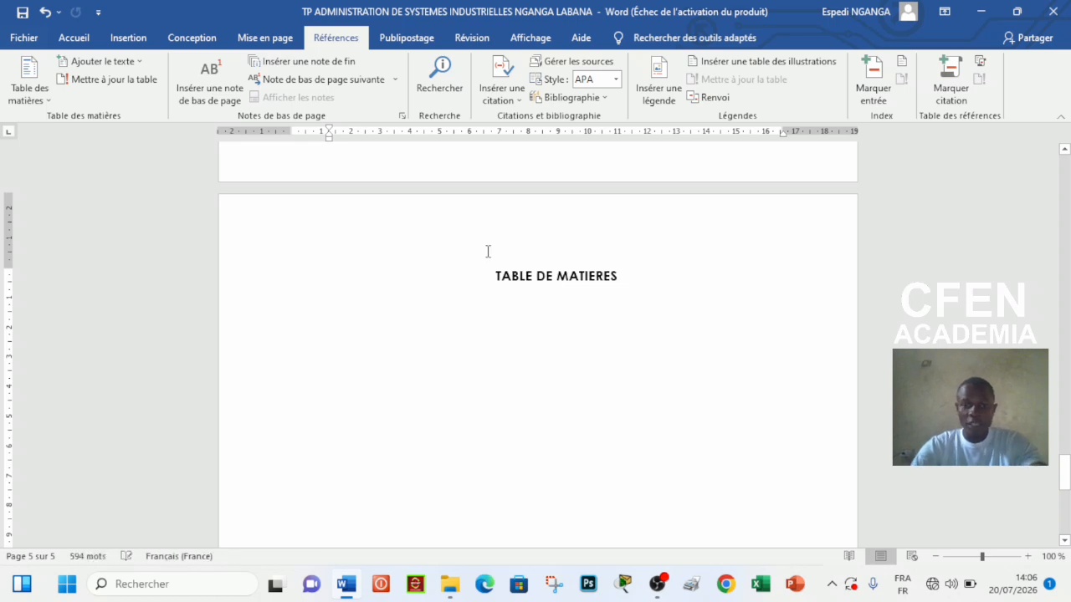
- Add the heading "CAS PRATIQUE 1 : LIGNE AUTOMATISEE DE PRODUCTION DE JUS" to the table of contents as Niveau 1
scroll(1056, 246, up, 10)
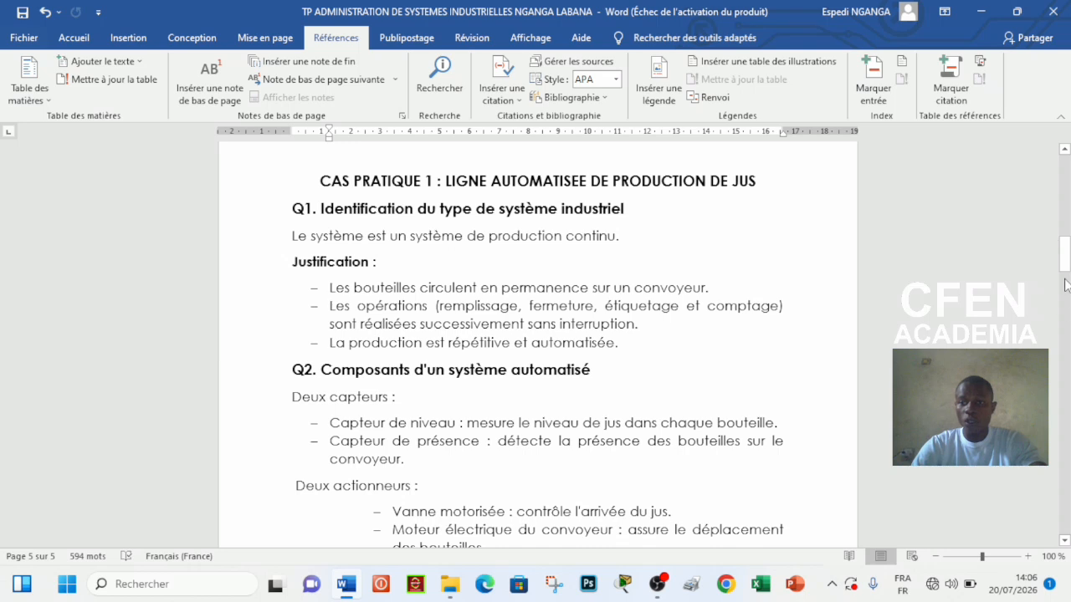
mouse_move(1063, 266)
mouse_down()
mouse_move(1063, 251)
mouse_move(1062, 263)
mouse_up()
drag(324, 234, 762, 235)
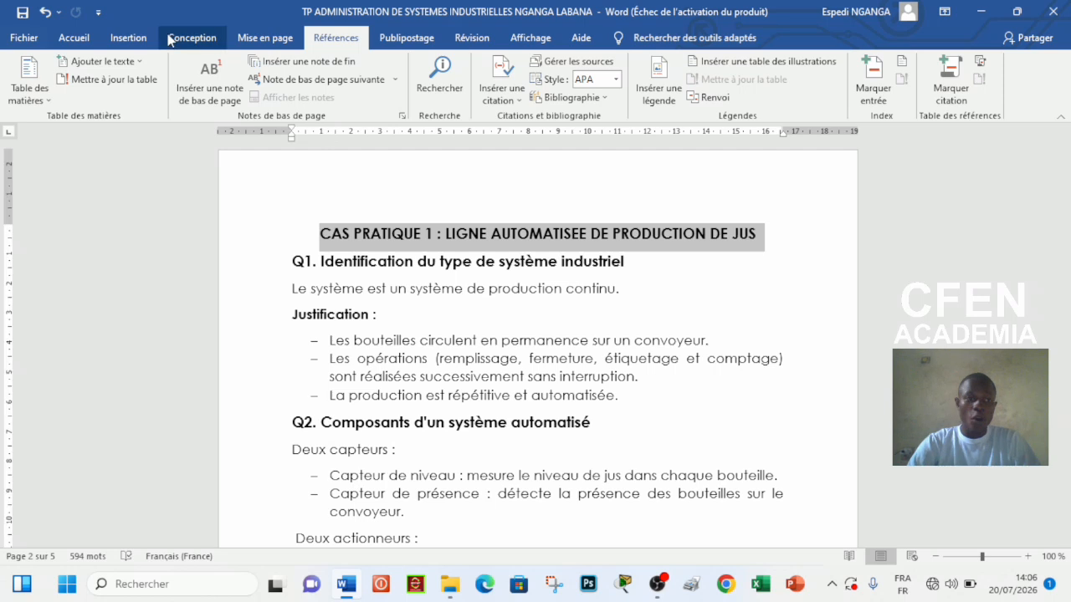
click(141, 60)
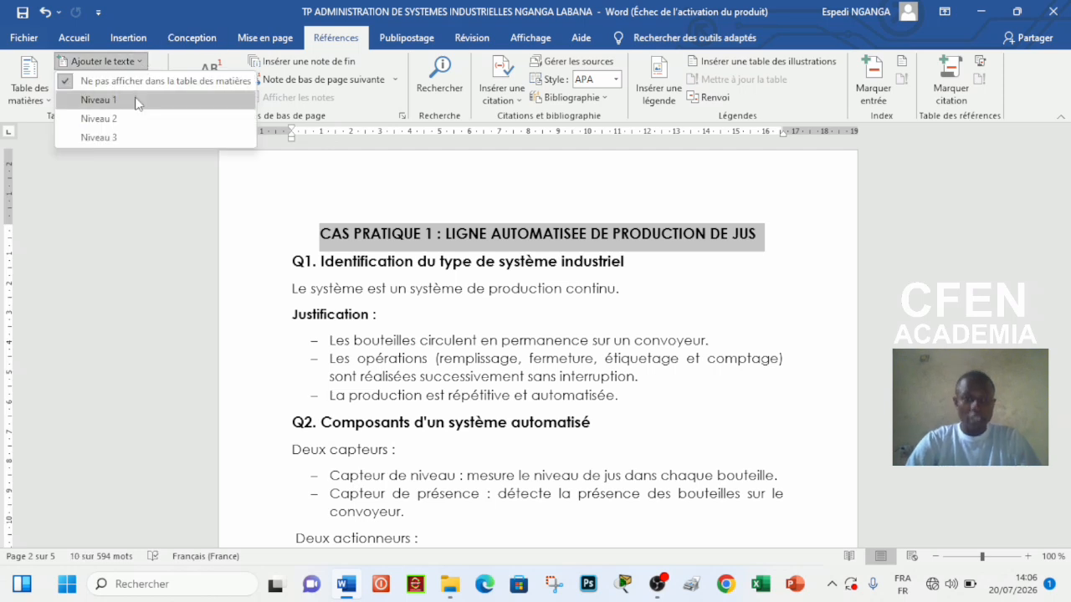
click(98, 100)
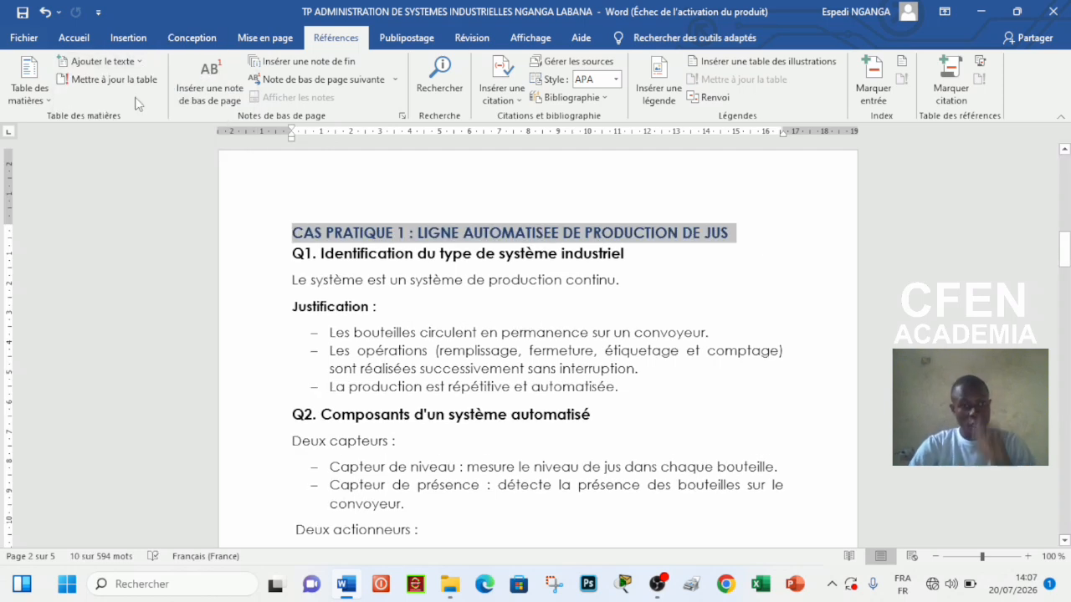
- Set the font colour of the "CAS PRATIQUE 1" heading to black
click(730, 233)
drag(730, 233, 305, 239)
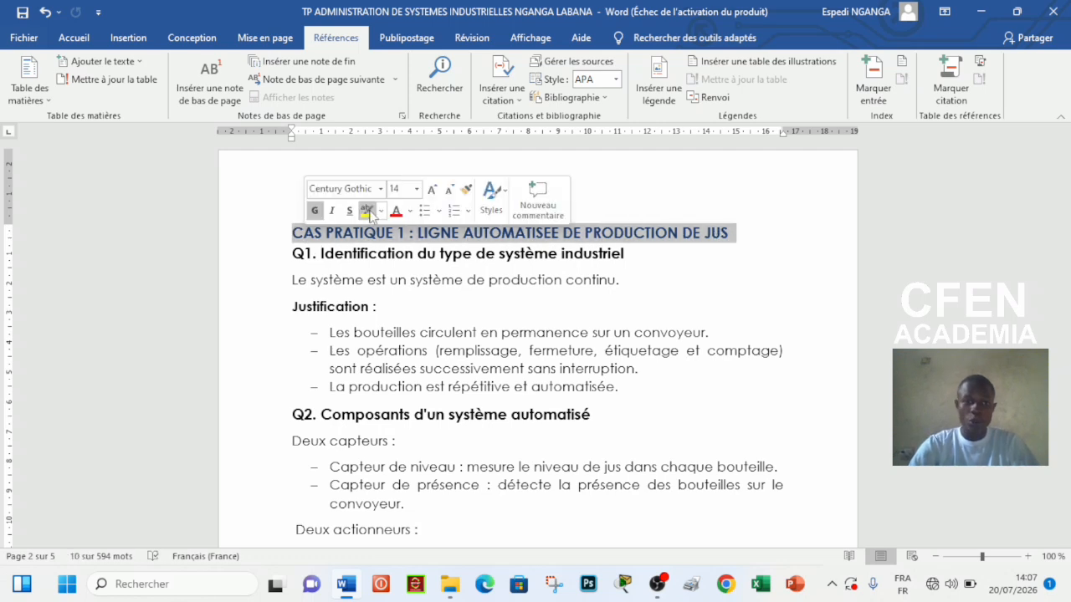
click(409, 211)
click(435, 231)
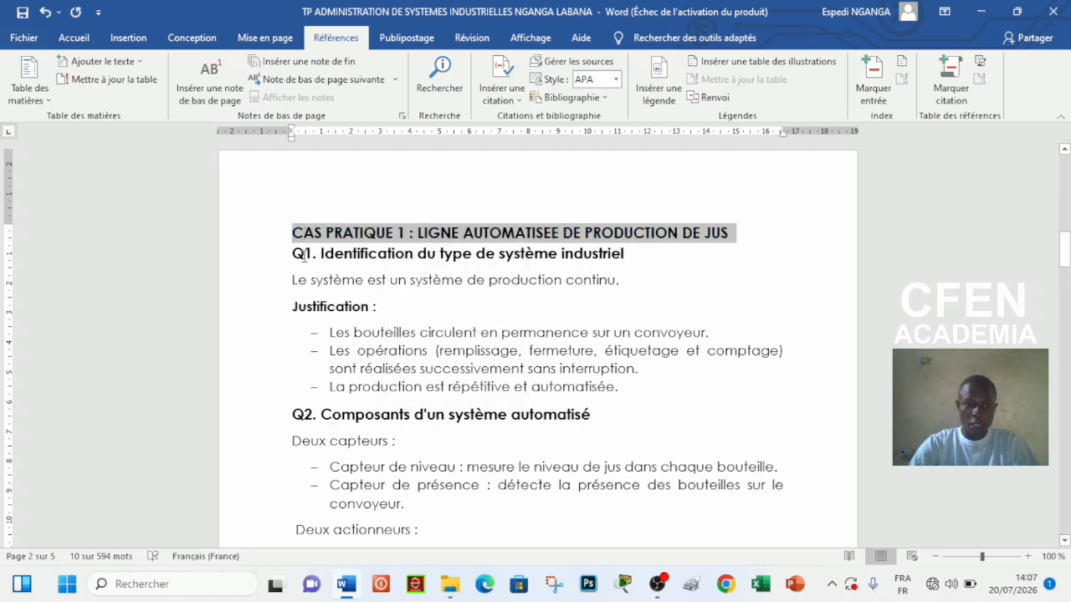
- Add the heading "Q1. Identification du type de système industriel" to the table of contents as Niveau 2
drag(293, 254, 615, 253)
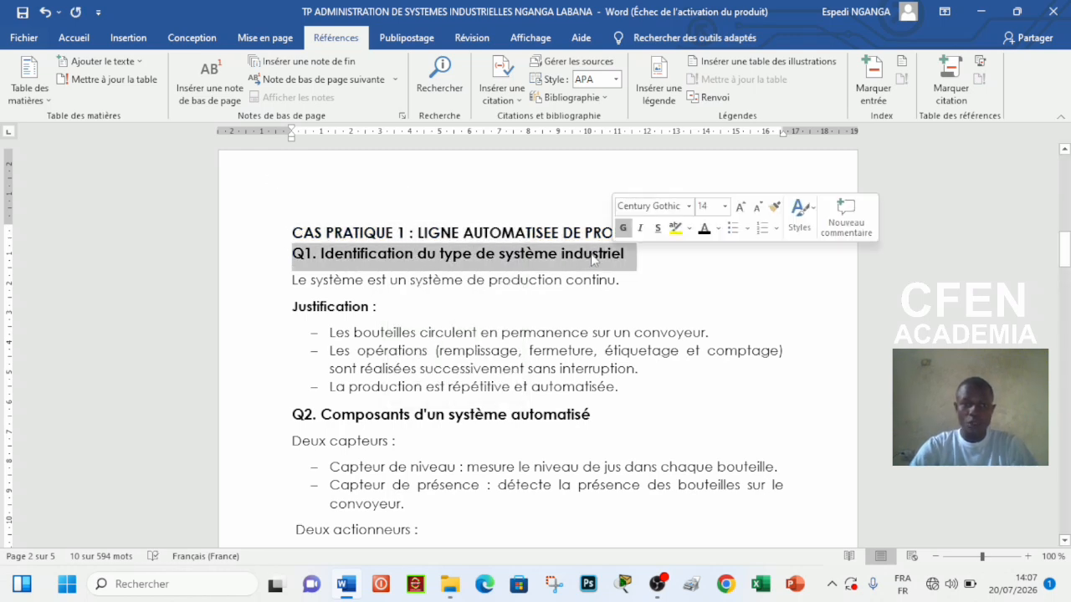
click(142, 62)
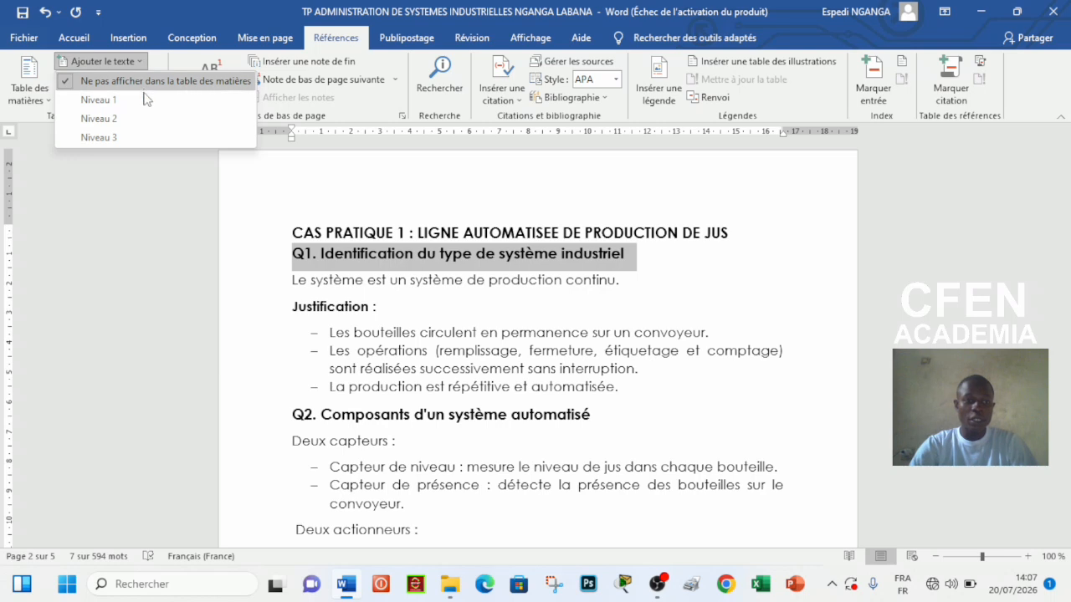
click(135, 118)
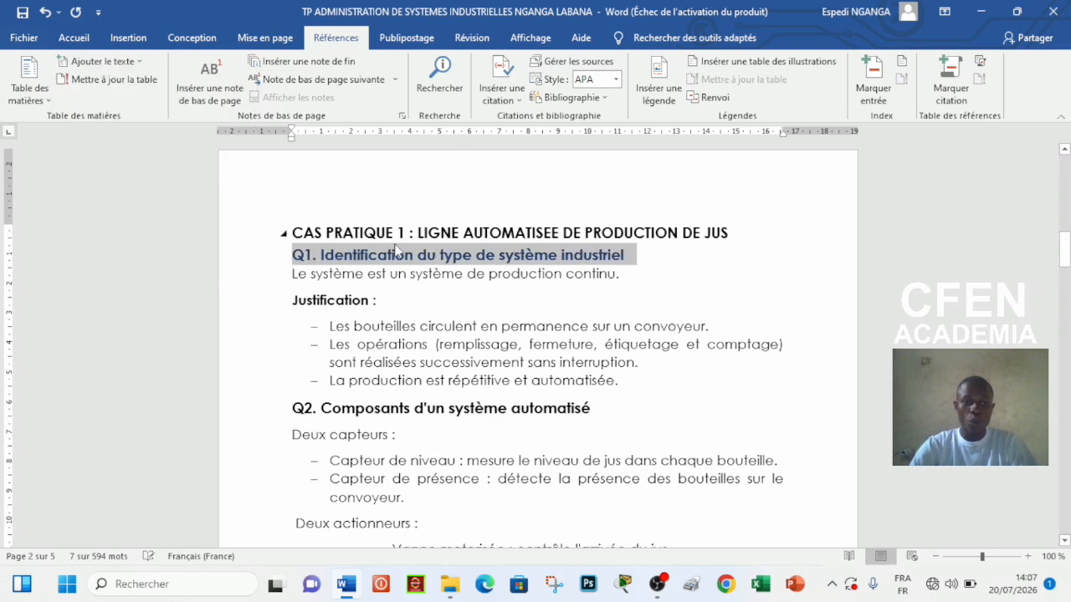
- Set the font colour of the "Q1. Identification du type de système industriel" heading to black
click(636, 255)
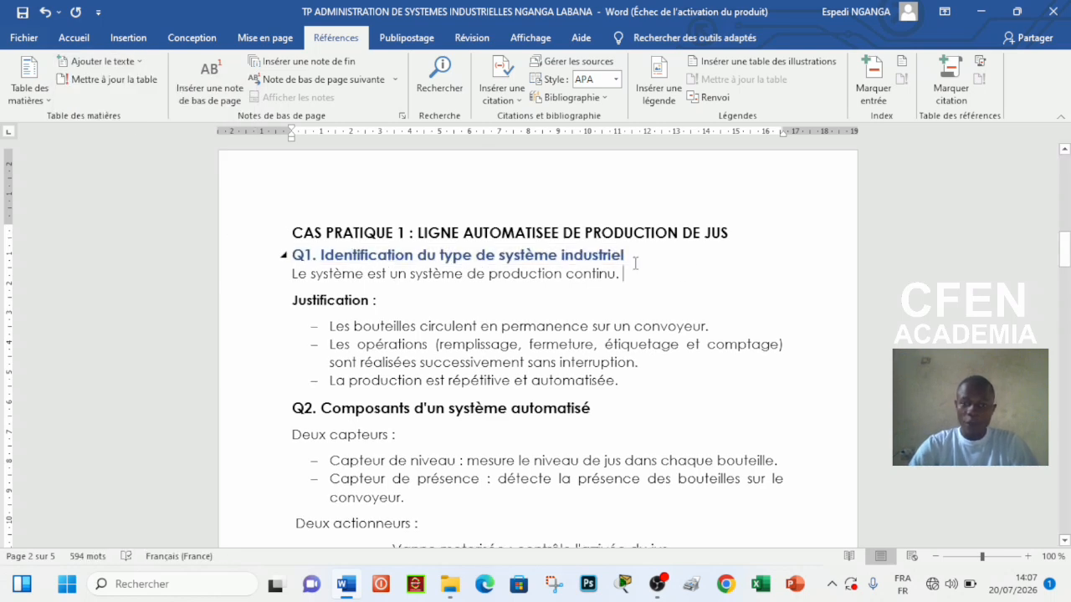
drag(636, 255, 245, 262)
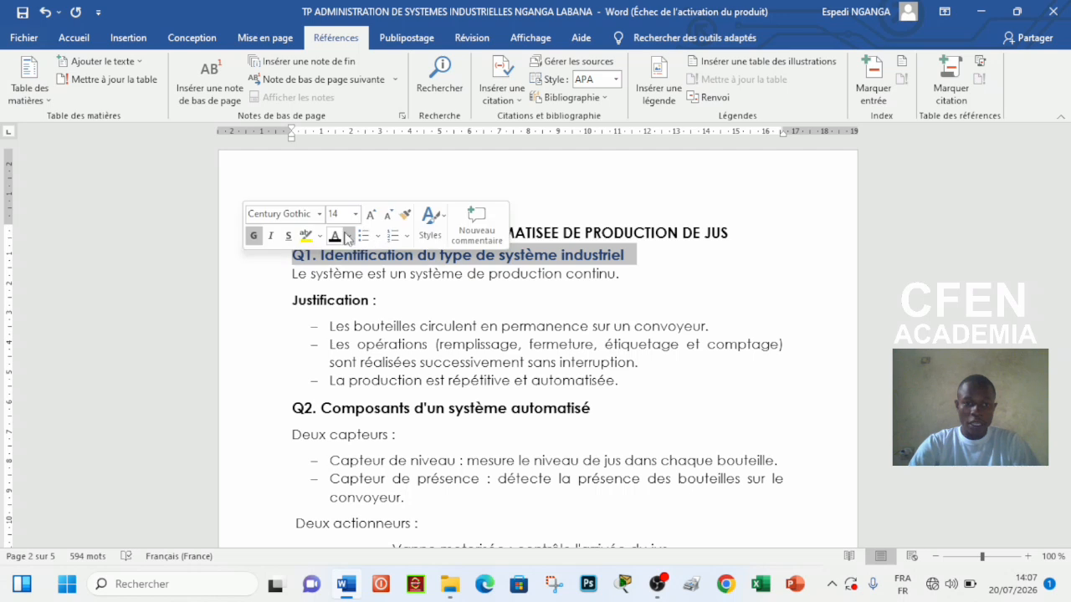
click(624, 270)
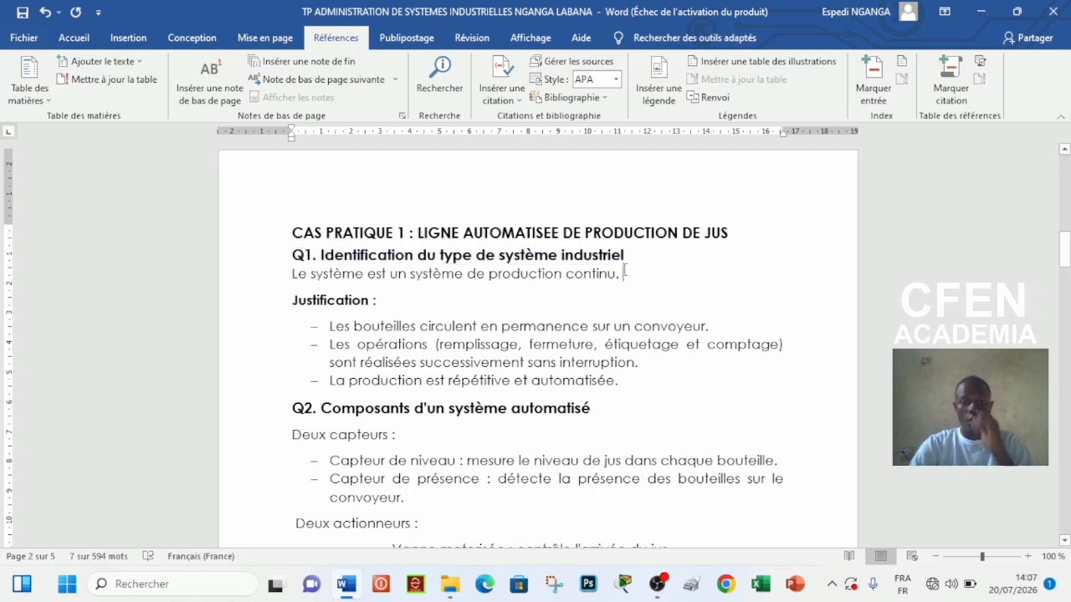
- Try to update the table of contents
click(107, 80)
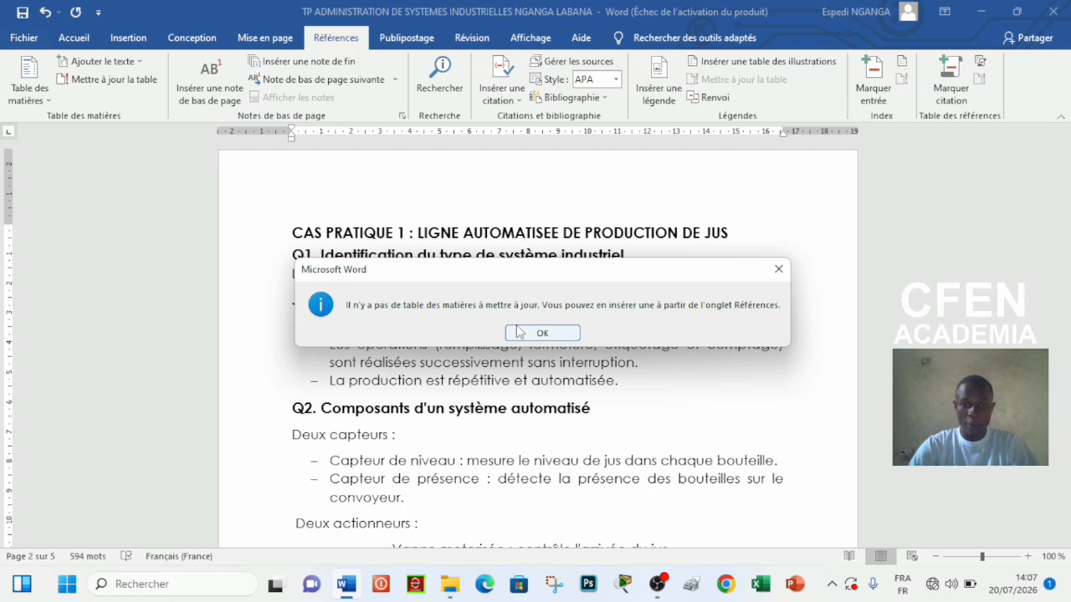
click(514, 332)
- Insert a table of contents on a new line below the title "TABLE DE MATIERES" on the last page
drag(1065, 272, 1065, 493)
click(620, 370)
key(Return)
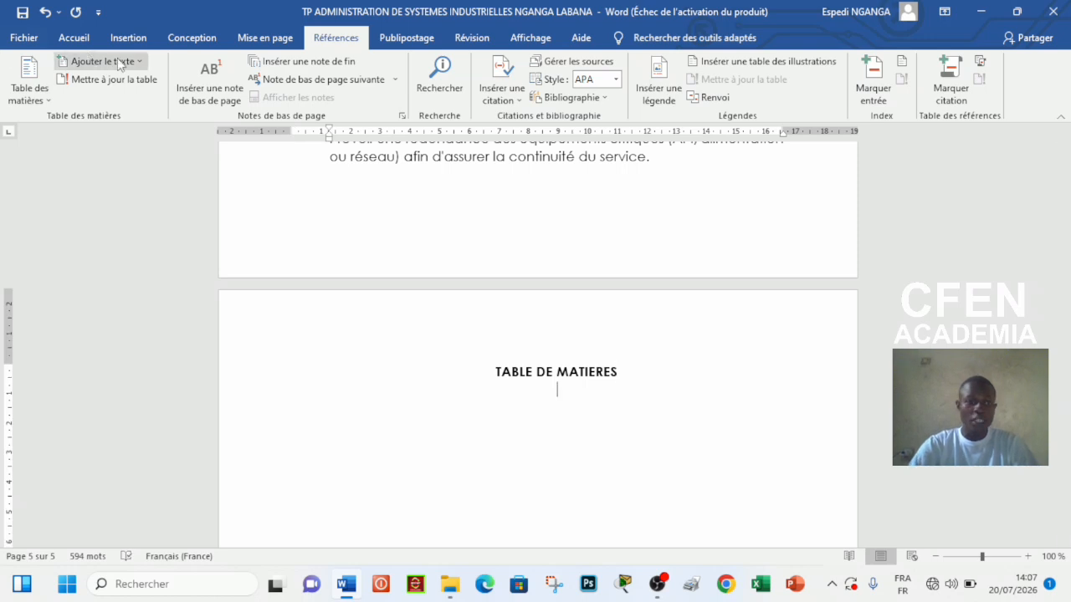
click(107, 80)
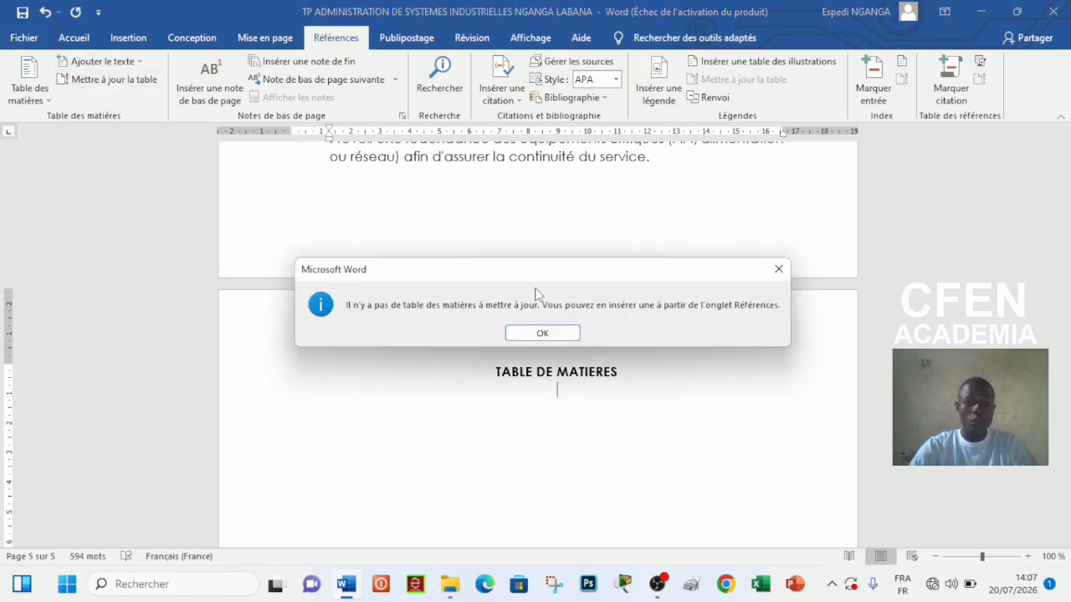
click(517, 328)
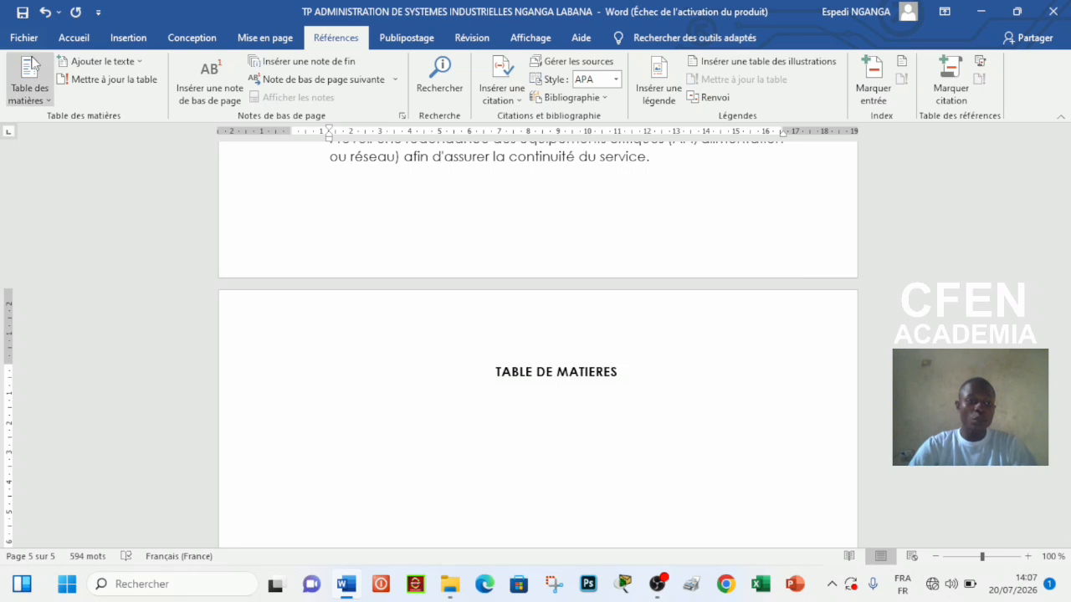
click(29, 90)
click(83, 459)
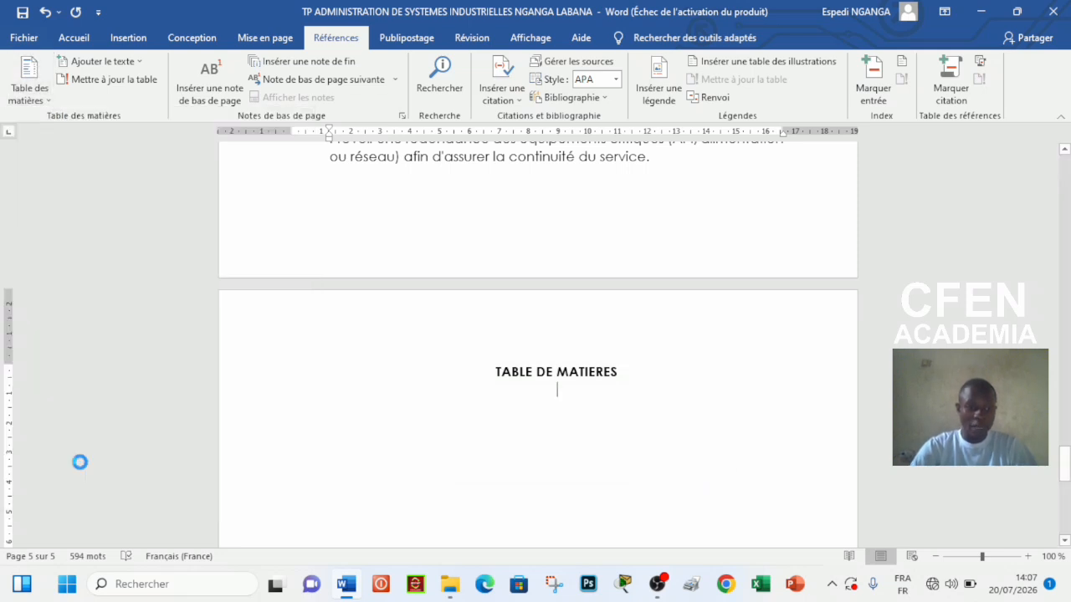
click(639, 439)
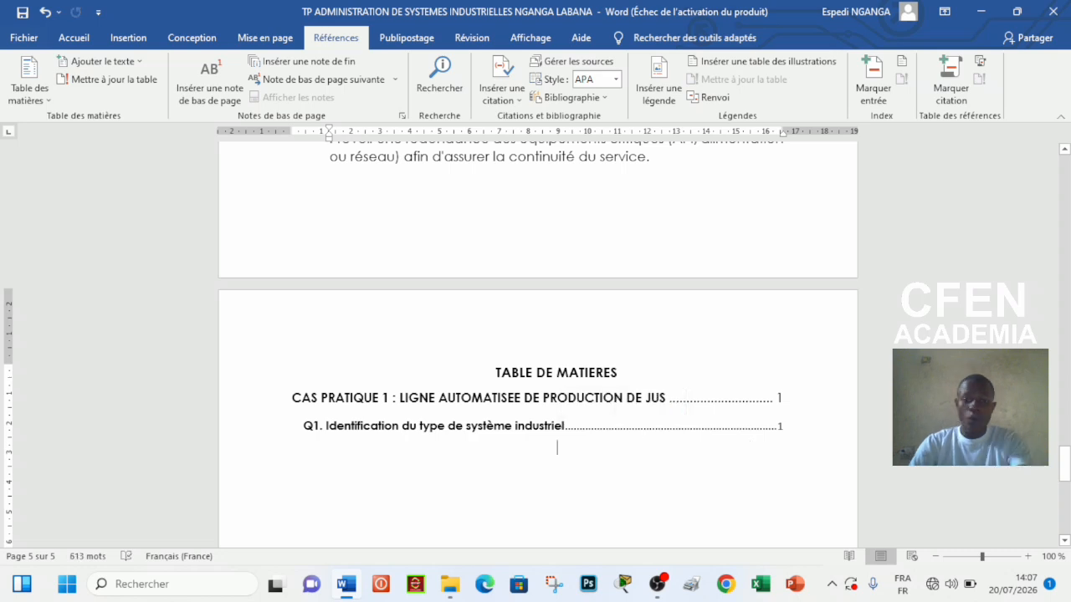
- Add the "Justification :" heading under Q1 to the table of contents as Niveau 3 and set its font colour to black
drag(1064, 458, 1066, 262)
scroll(376, 210, up, 2)
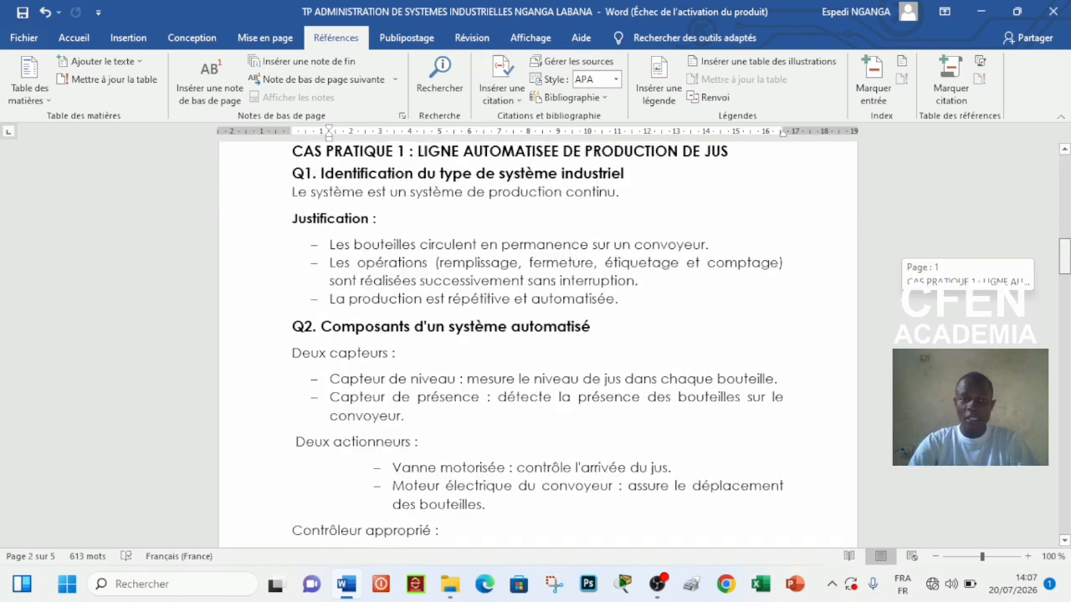
drag(293, 222, 386, 226)
click(122, 62)
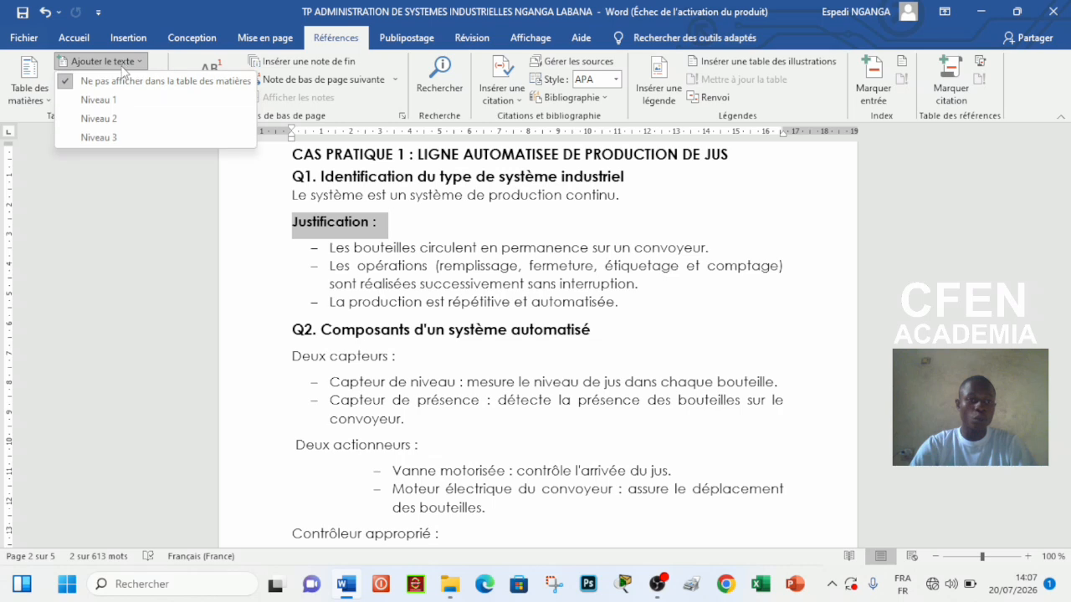
click(115, 139)
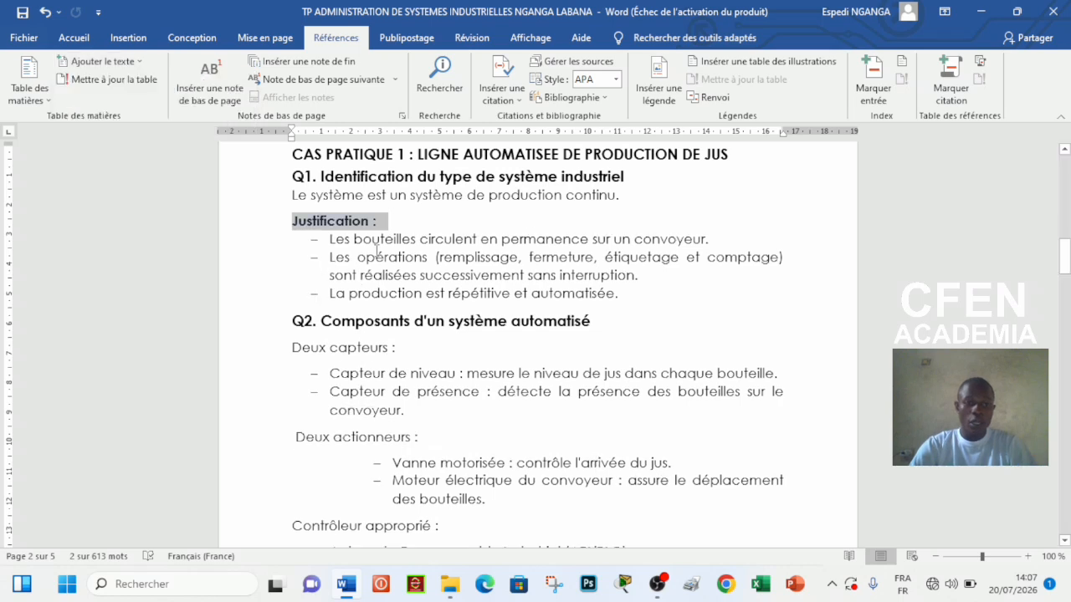
drag(385, 225, 274, 214)
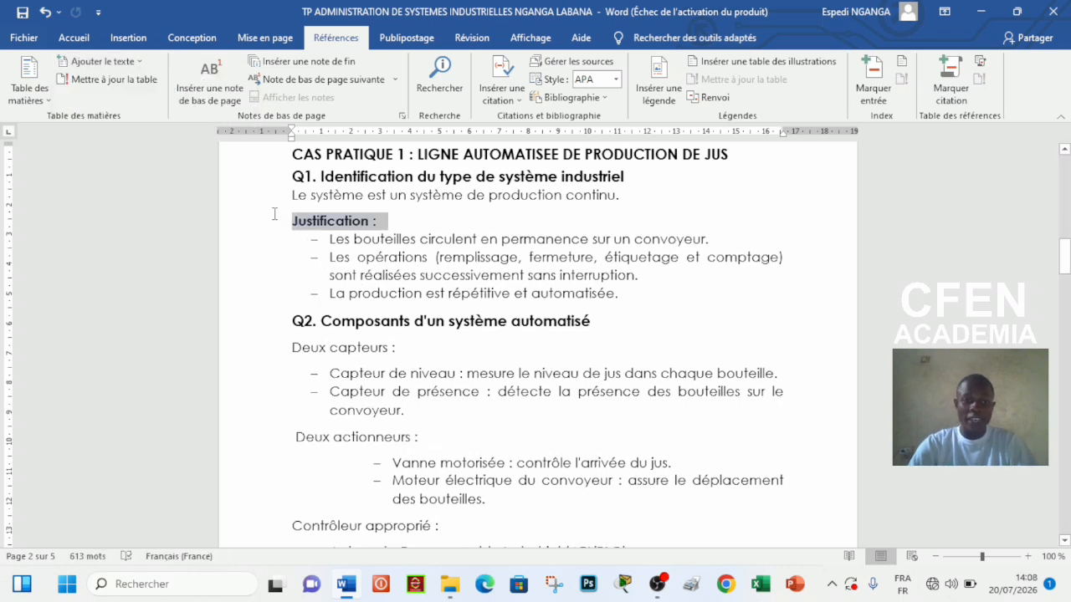
- Add the heading "Q2. Composants d'un système automatisé" to the table of contents as Niveau 2 and set its font colour to black
click(285, 326)
drag(284, 326, 569, 333)
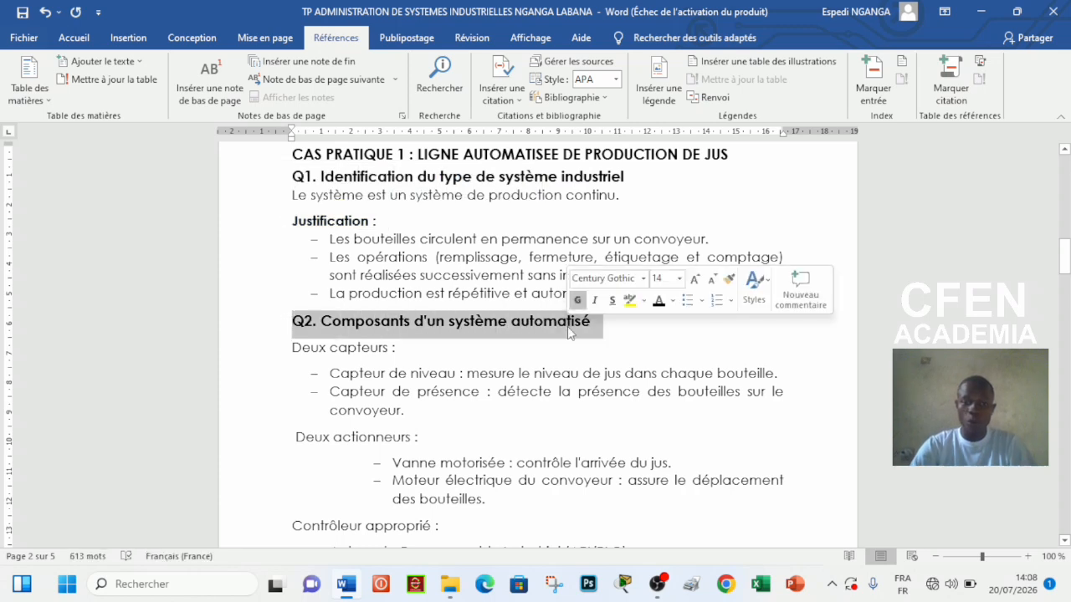
click(134, 62)
click(121, 117)
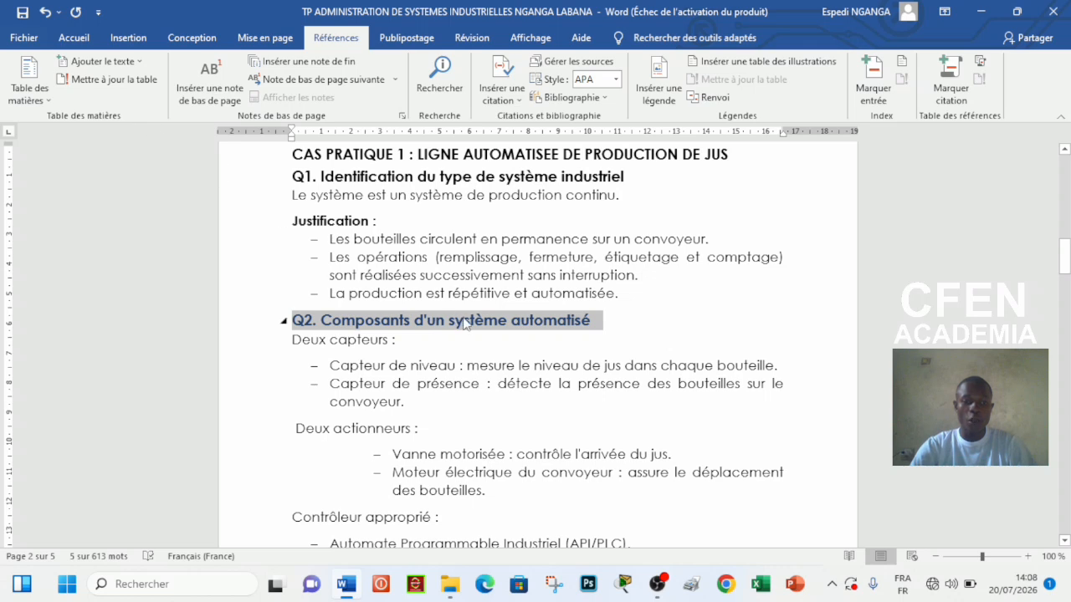
drag(590, 325, 256, 333)
click(350, 302)
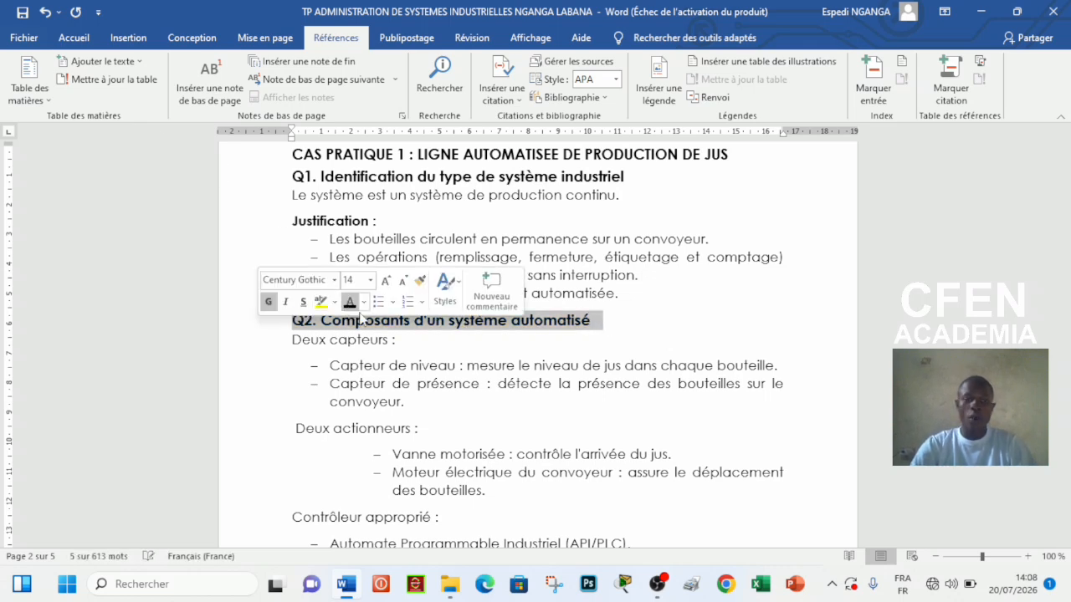
click(609, 338)
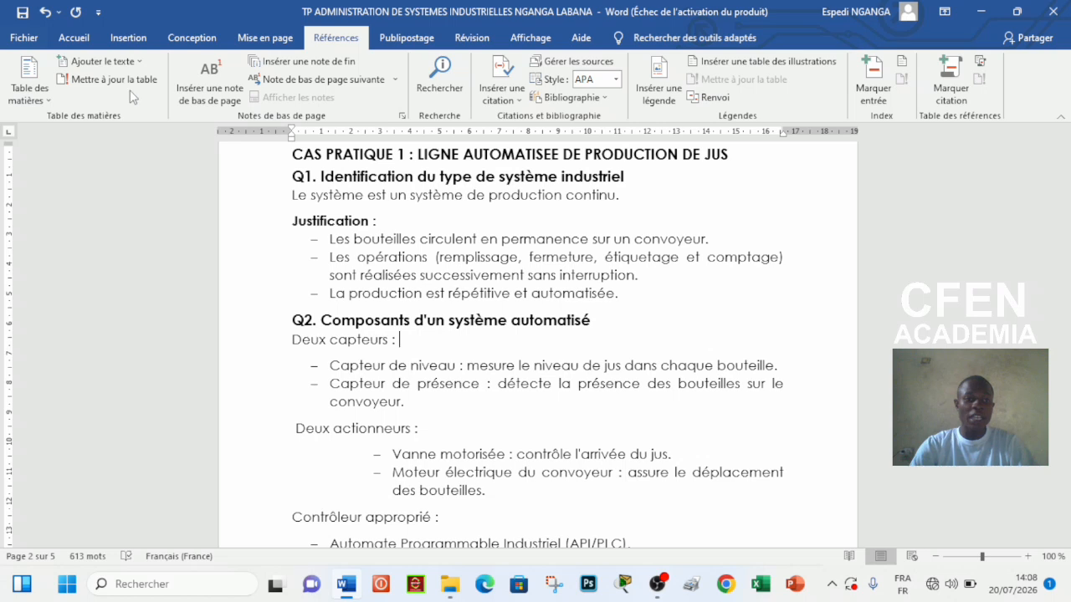
- Update the entire table of contents, not only the page numbers
click(148, 79)
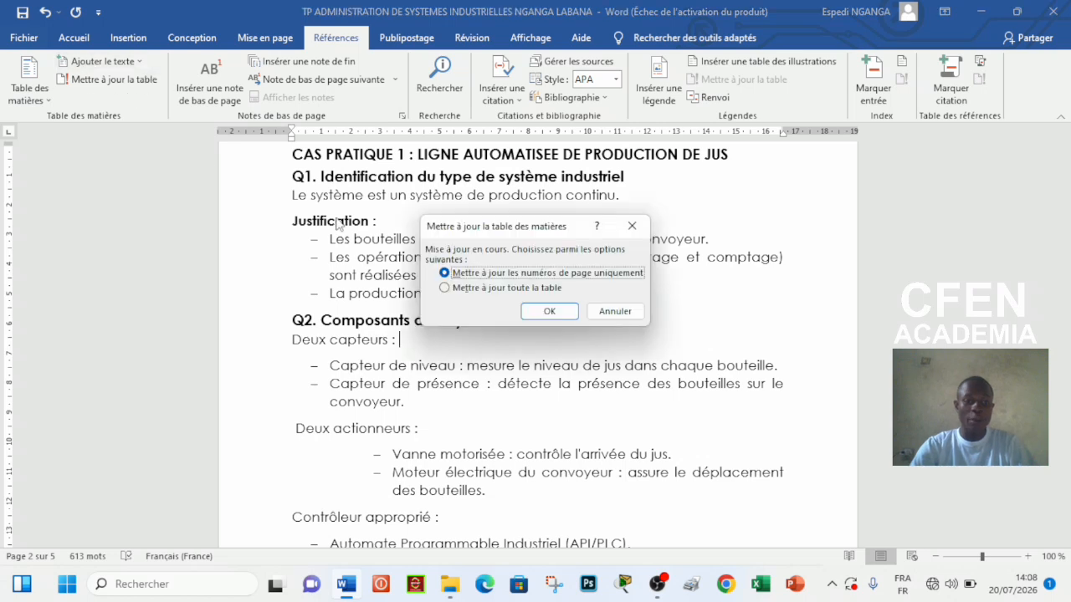
click(486, 289)
click(556, 312)
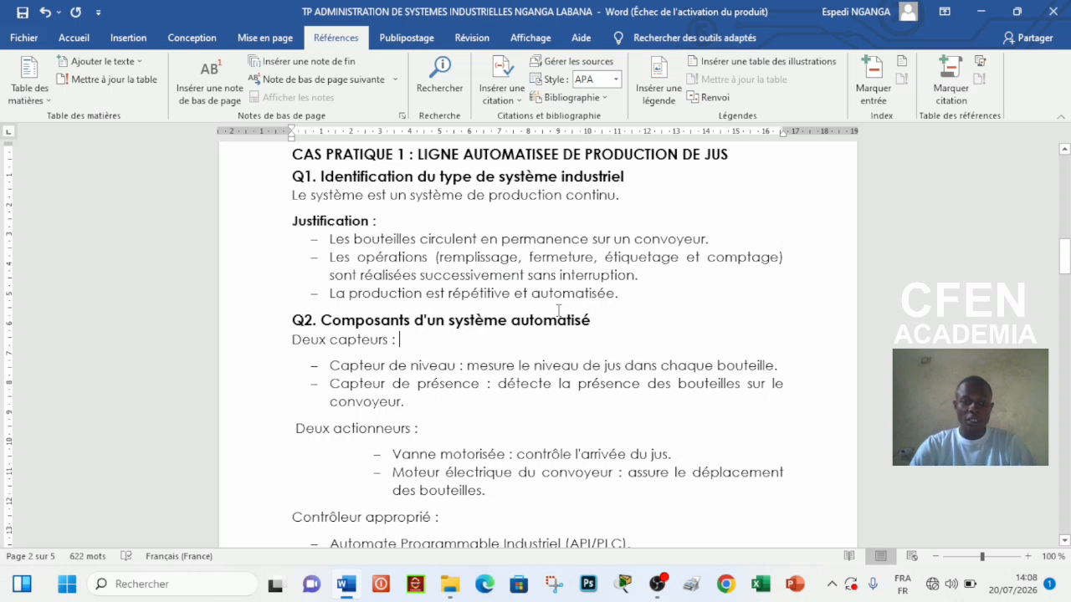
- Add the heading "Q3. Boucle ouverte ou boucle fermée" to the table of contents as Niveau 2 and set its font colour to black
drag(1065, 269, 1065, 307)
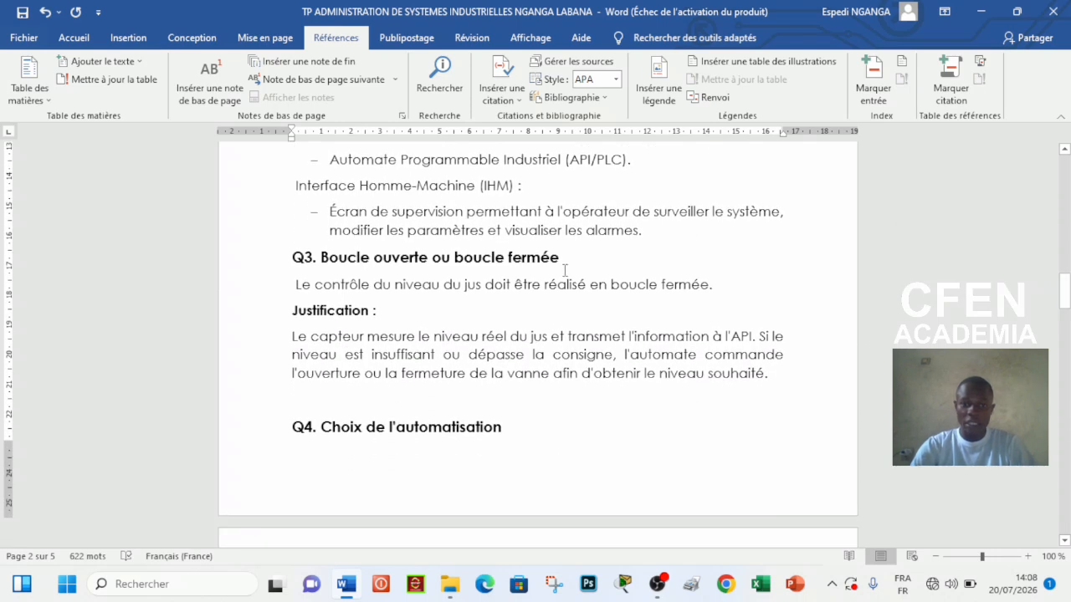
drag(567, 258, 292, 258)
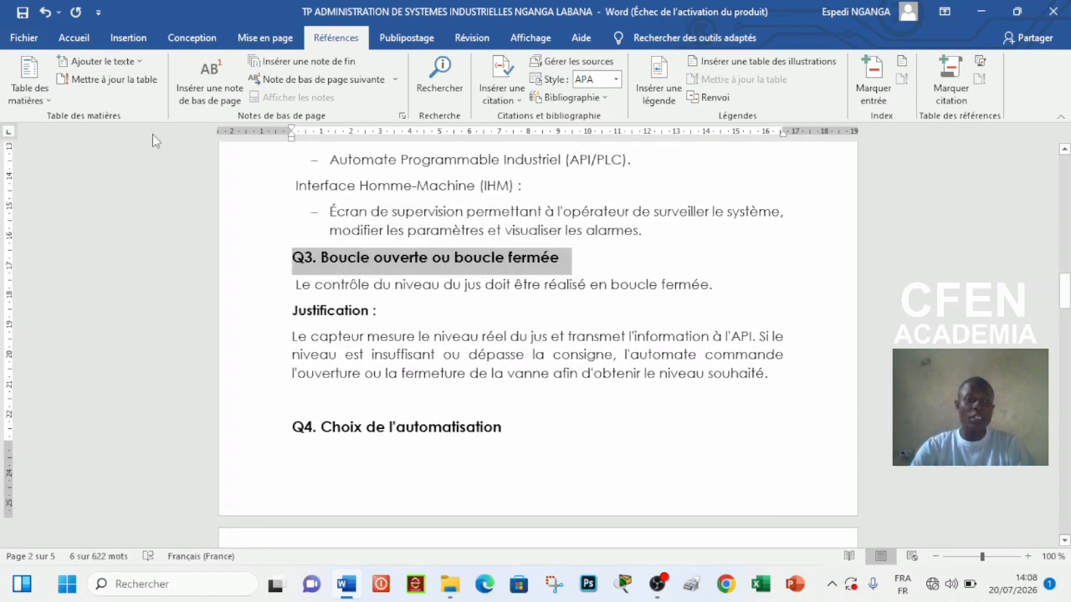
click(99, 61)
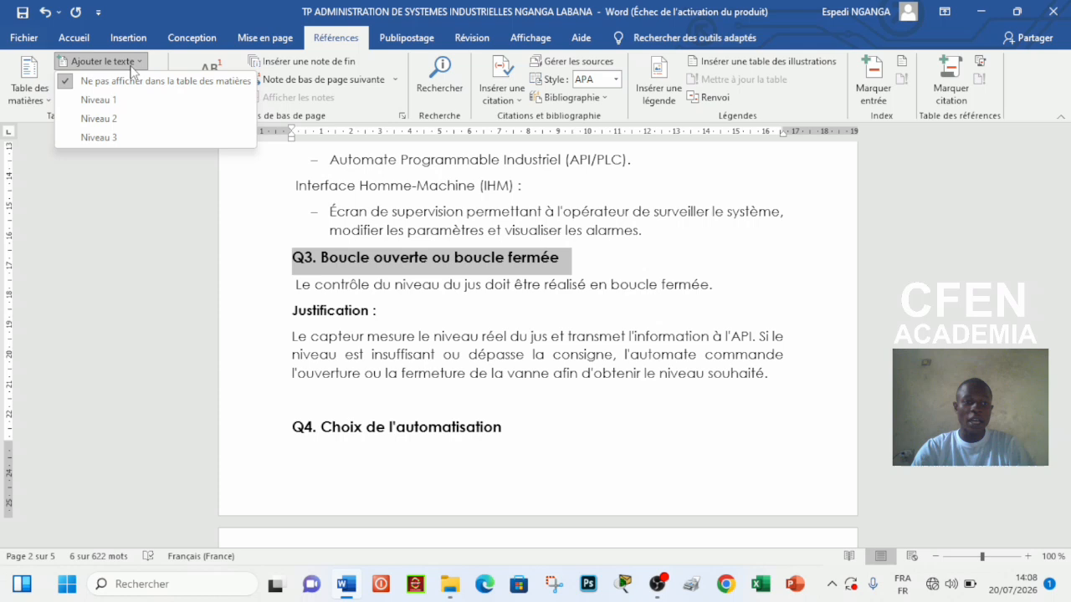
click(115, 121)
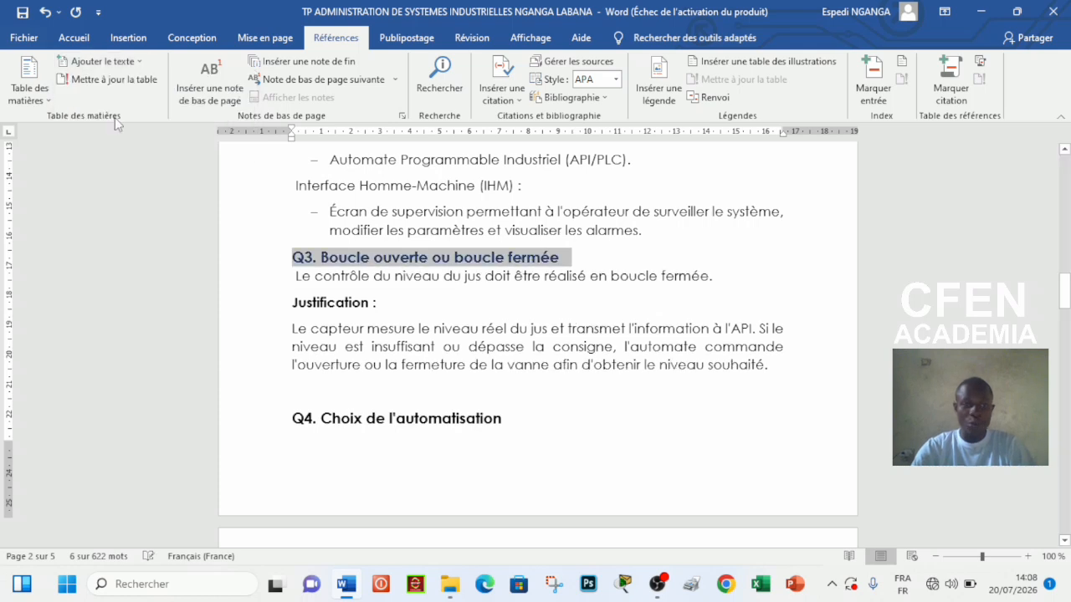
click(613, 236)
drag(558, 262, 293, 257)
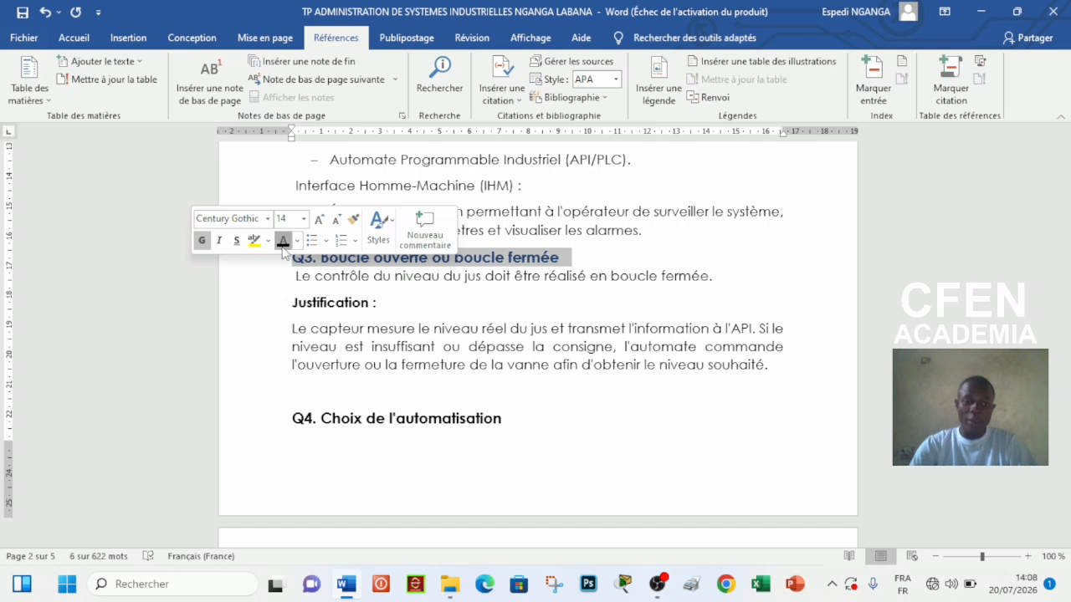
click(391, 308)
- Add the "Justification :" heading under Q3 to the table of contents as Niveau 3 and set its font colour to black
click(285, 301)
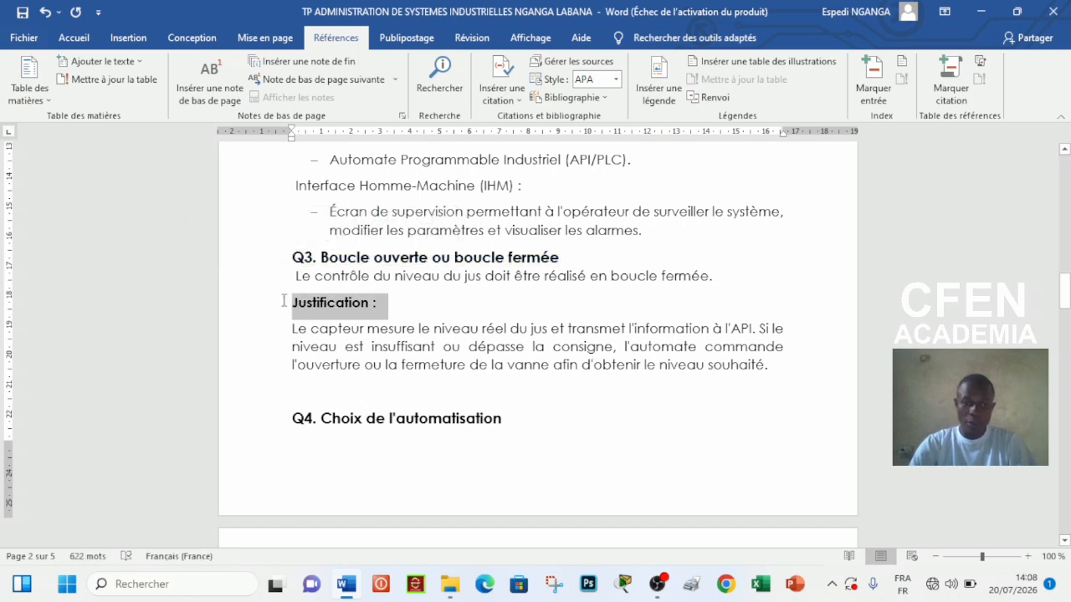
click(124, 64)
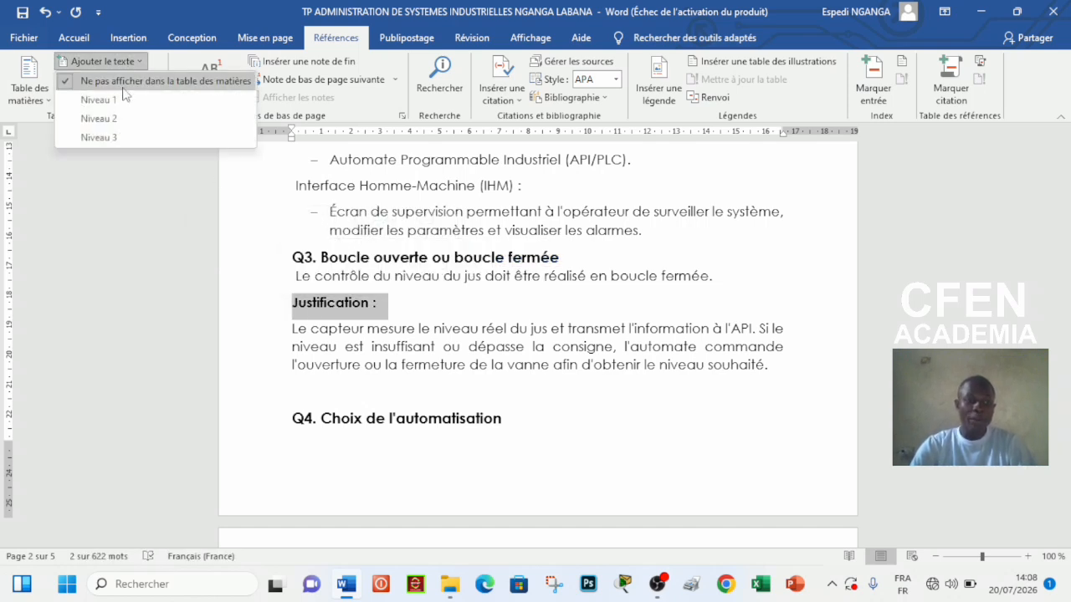
click(114, 137)
click(362, 278)
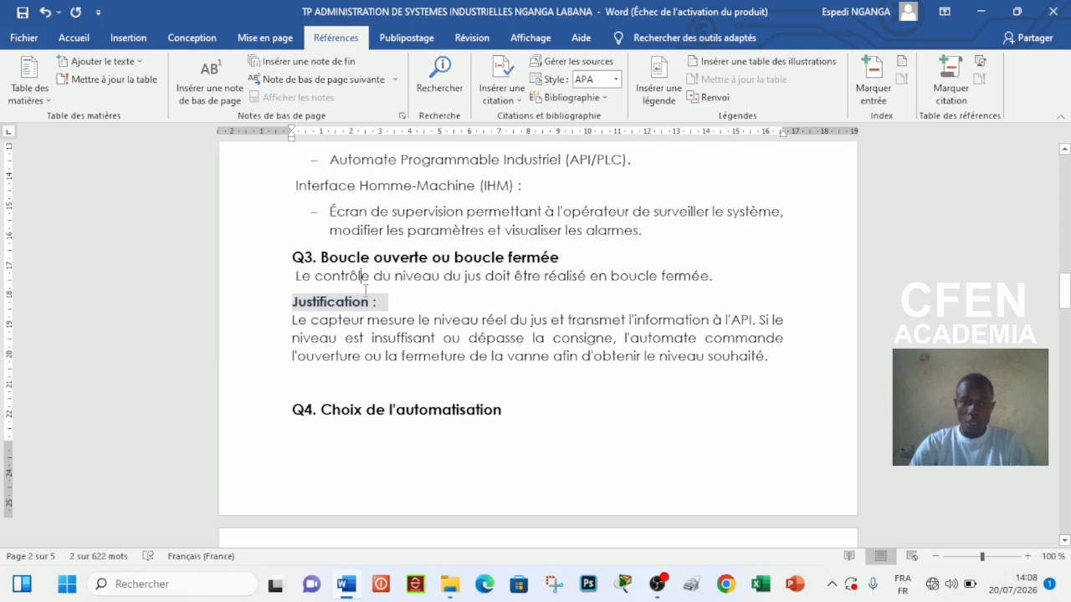
drag(383, 301, 292, 301)
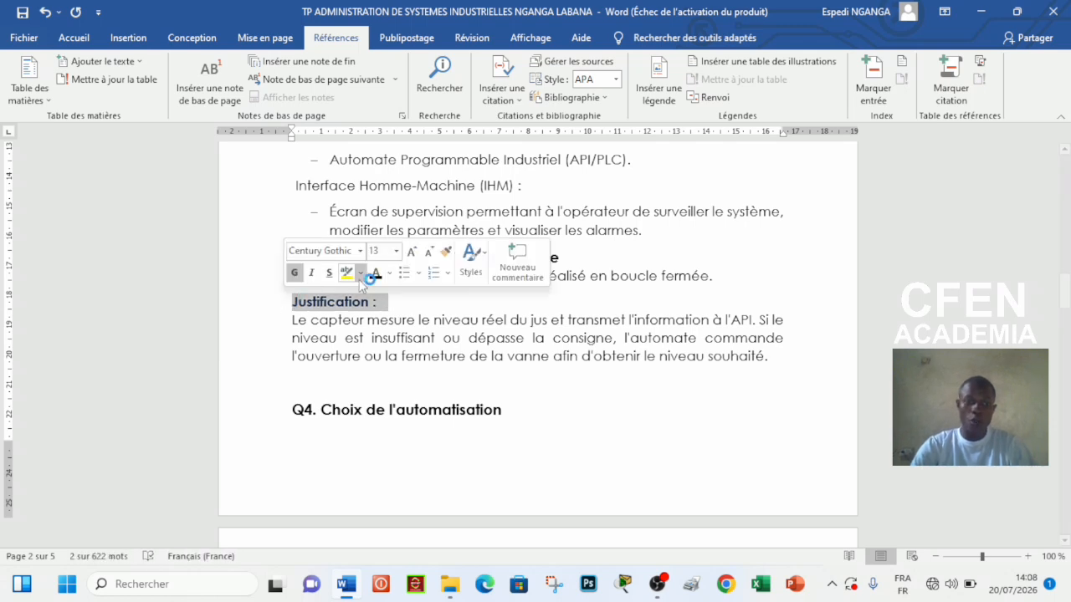
- Add the heading "Q4. Choix de l'automatisation" to the table of contents as Niveau 2
drag(514, 413, 293, 409)
click(126, 64)
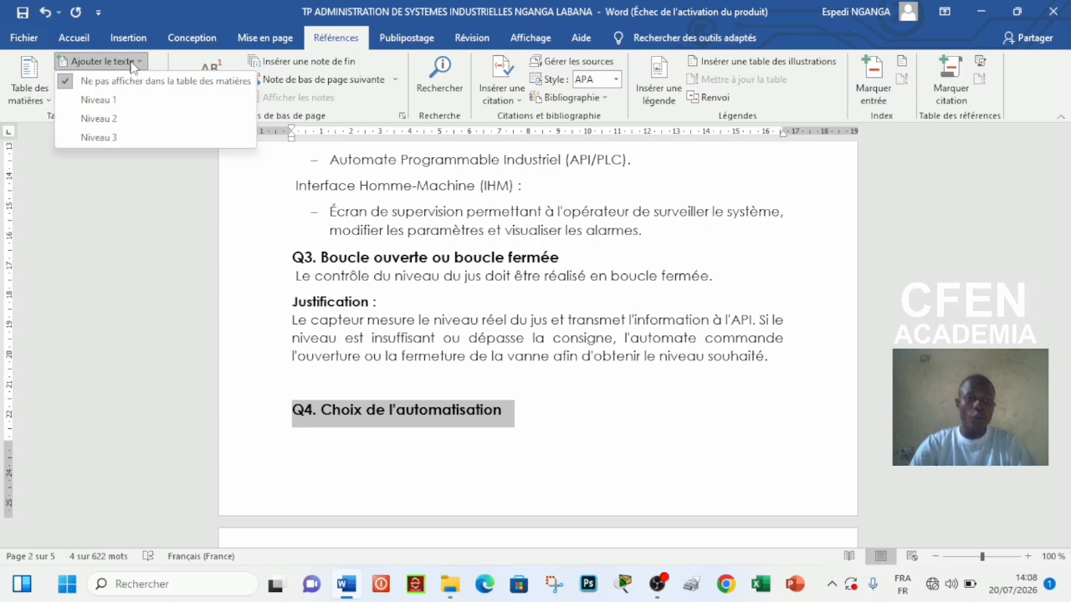
click(146, 117)
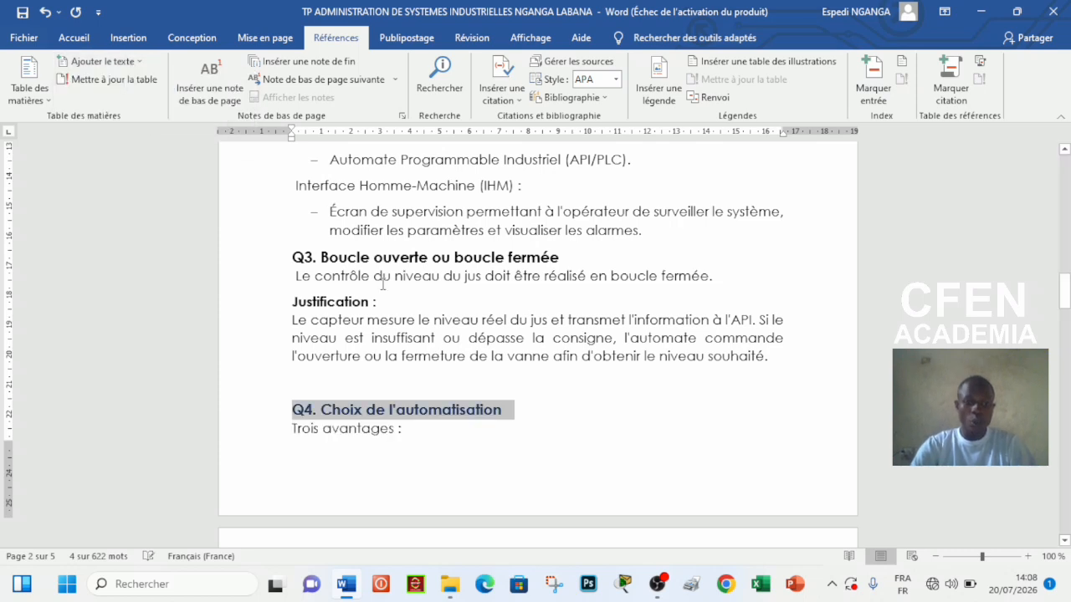
- Set the font colour of the "Q4. Choix de l'automatisation" heading to black and delete the empty line above it
click(520, 417)
click(276, 413)
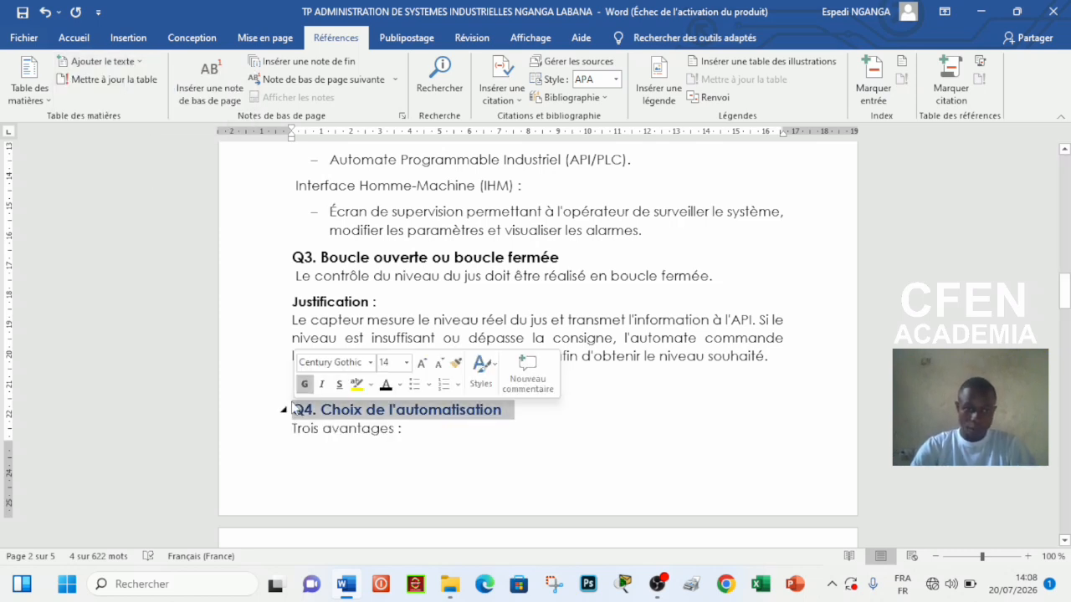
click(504, 432)
drag(504, 415, 280, 409)
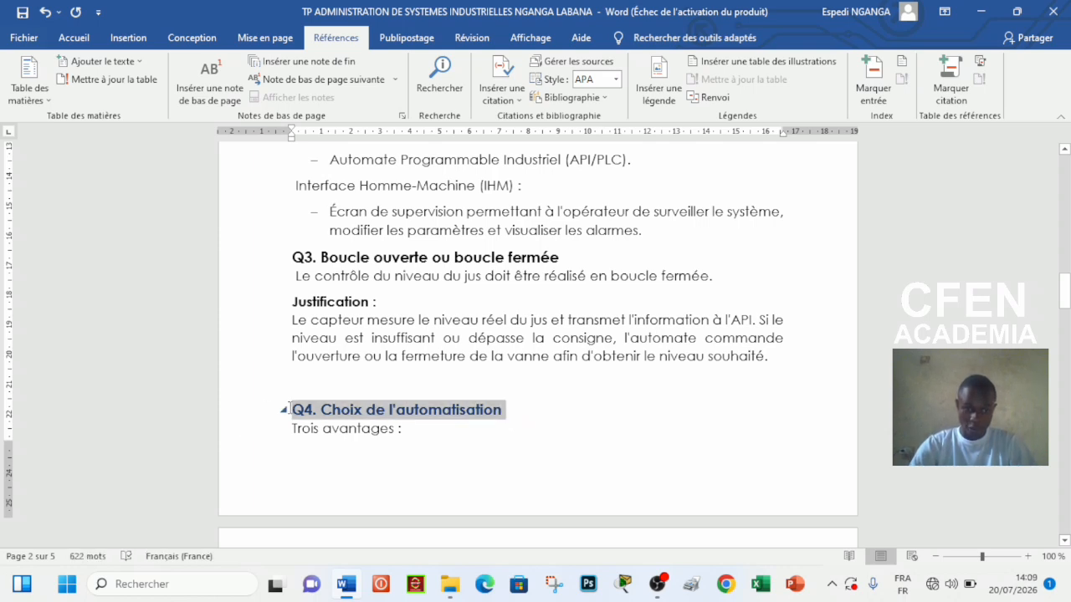
click(359, 376)
key(BackSpace)
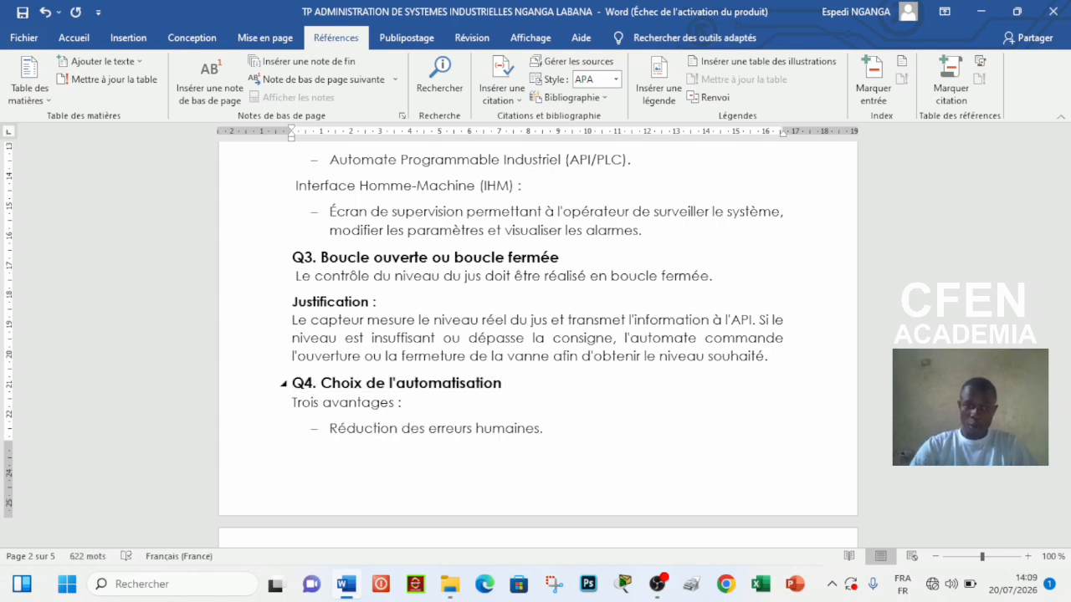
- Add the heading "Q5. Architecture de contrôle" to the table of contents as Niveau 2
drag(1064, 291, 1057, 321)
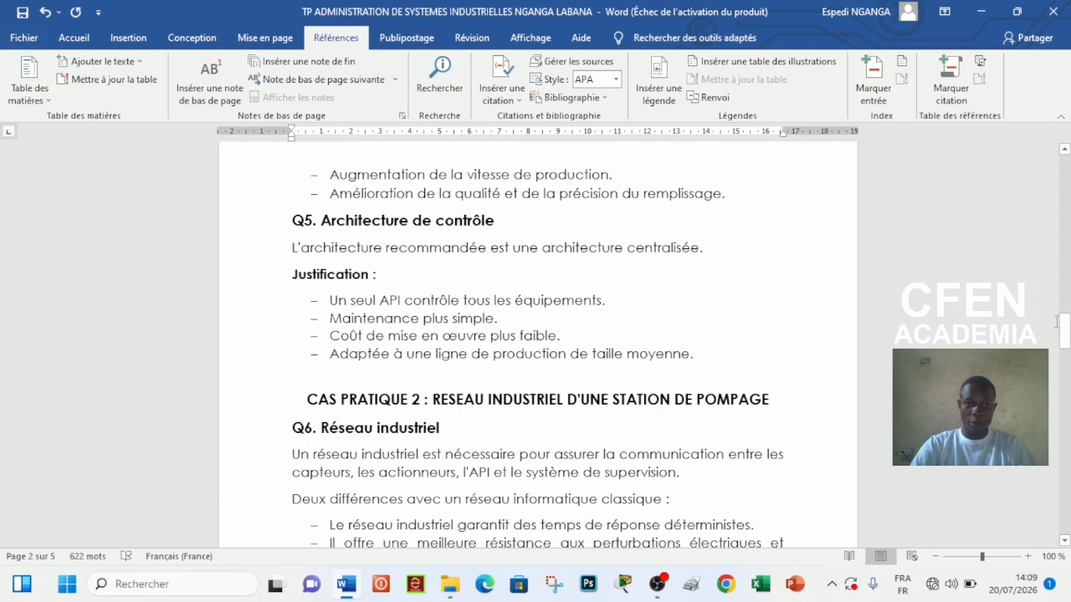
click(272, 212)
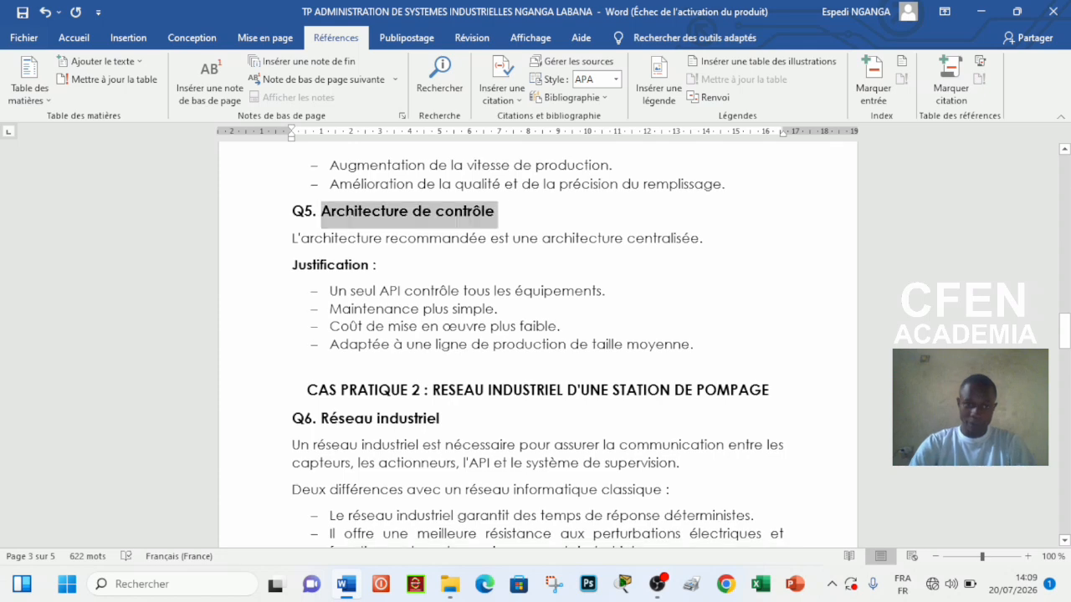
click(98, 61)
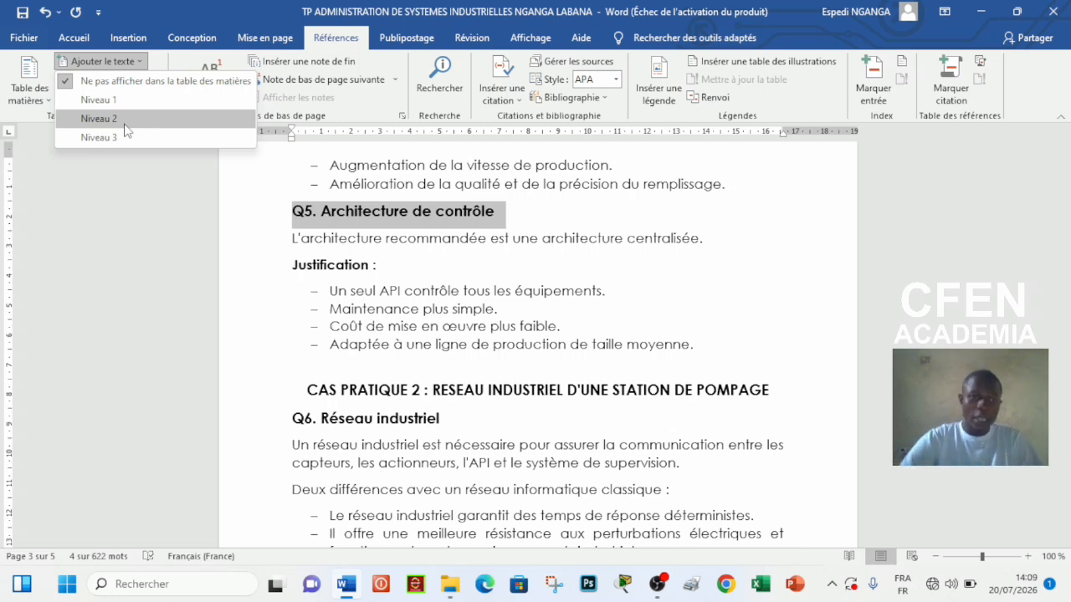
click(99, 118)
- Add the "Justification :" heading under Q5 to the table of contents as Niveau 3
drag(375, 262, 318, 260)
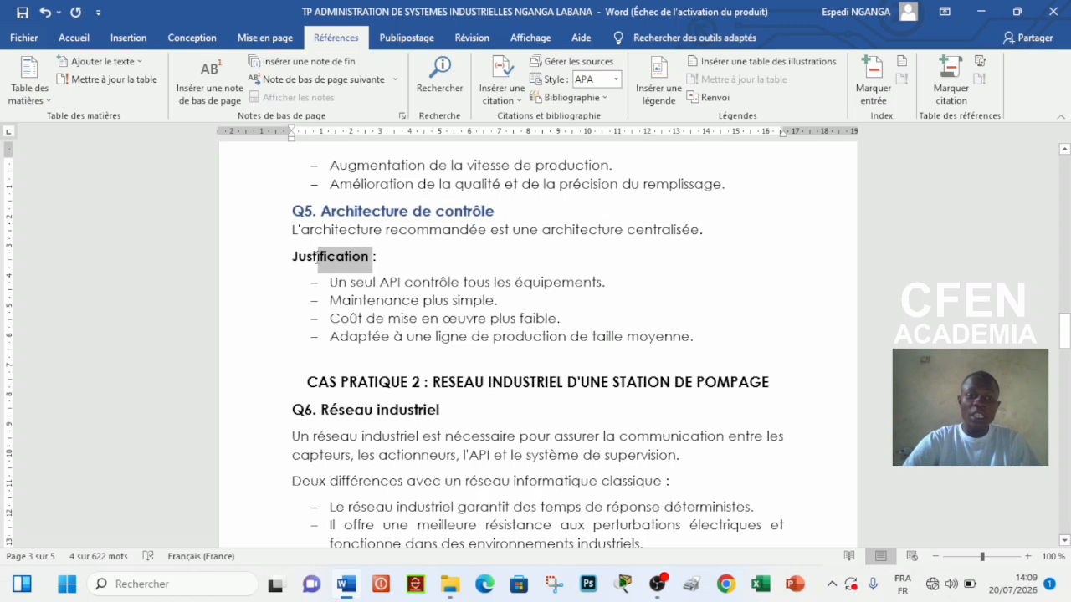
click(361, 260)
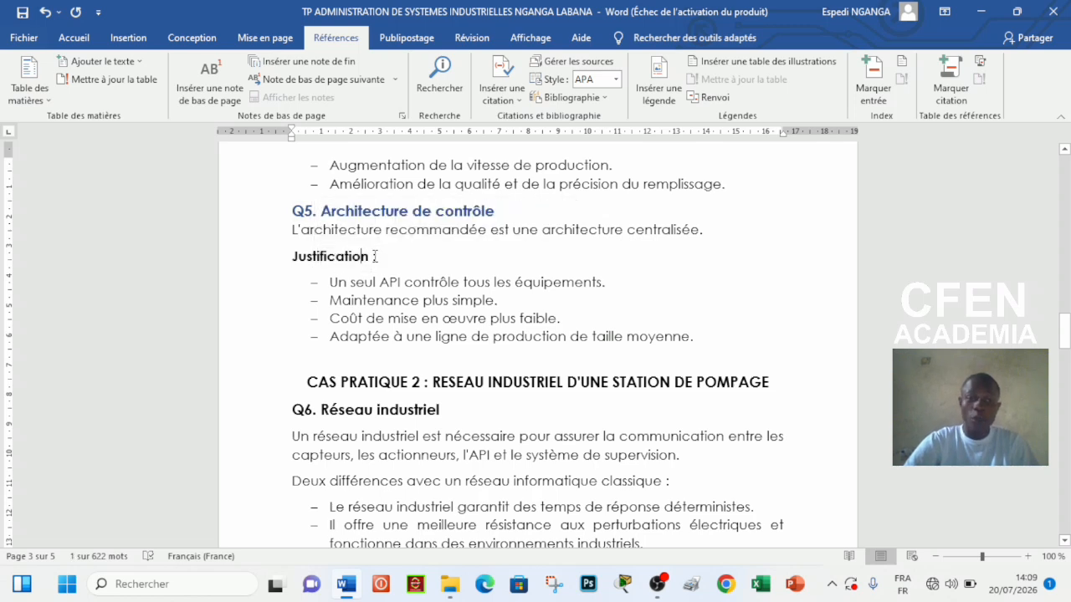
drag(381, 258, 288, 269)
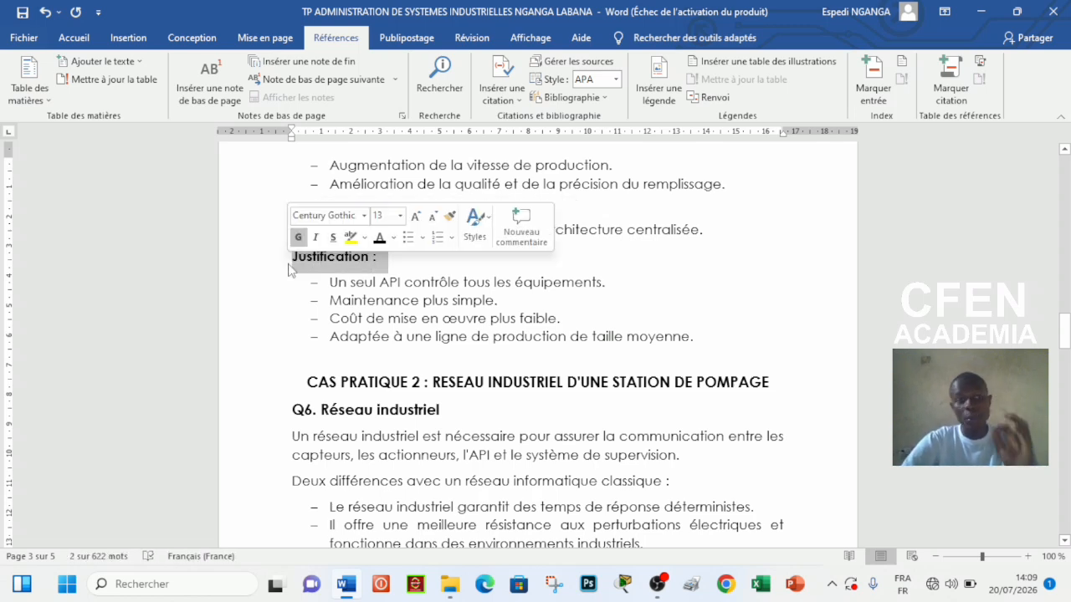
click(129, 63)
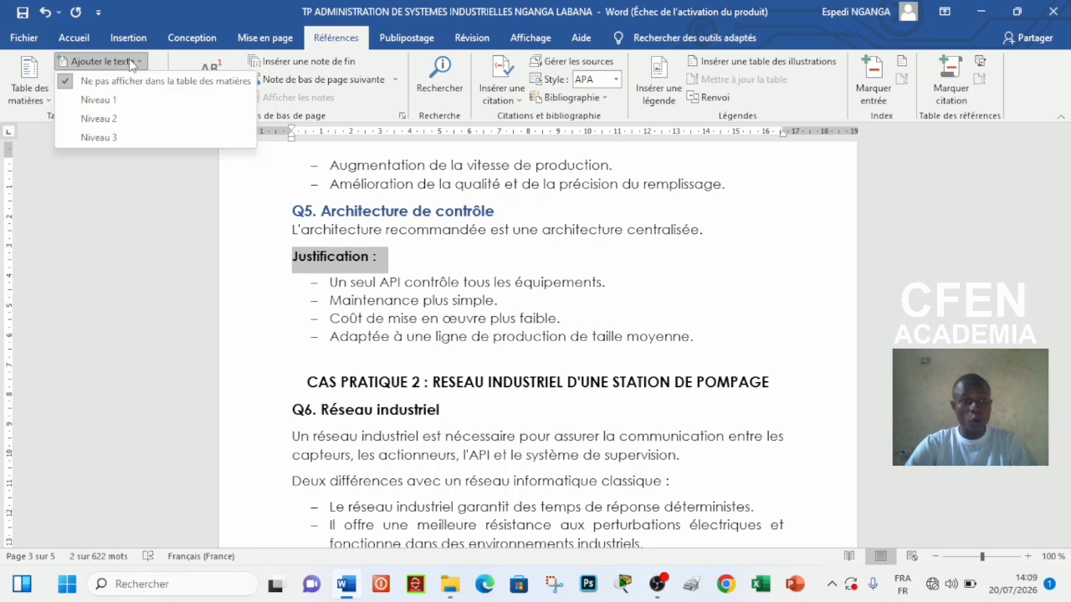
click(108, 137)
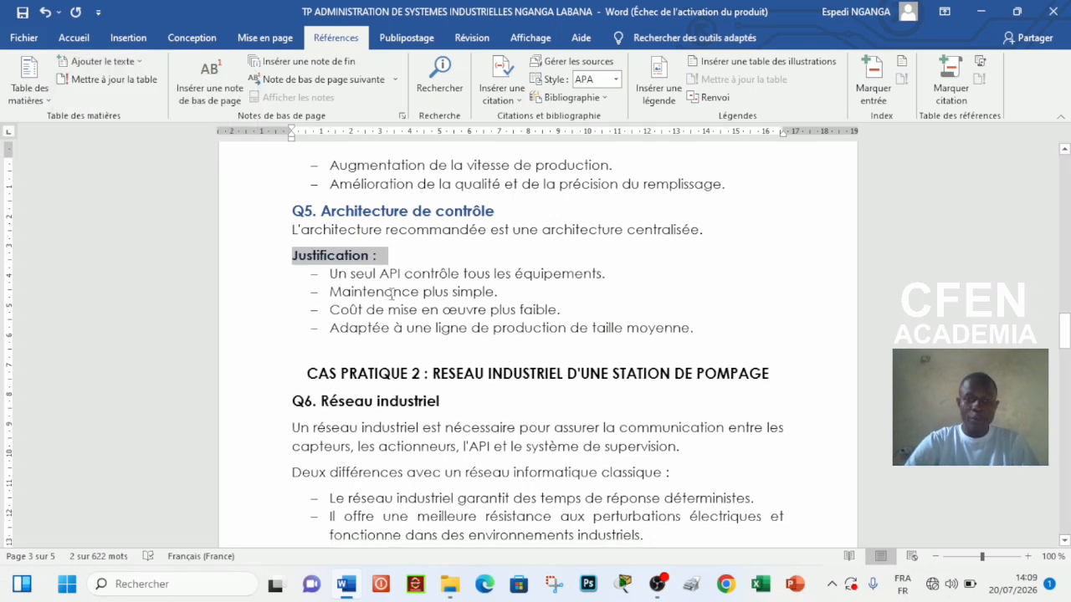
- Set the font colour of the "Q5. Architecture de contrôle" heading and its "Justification :" heading to black
drag(517, 214, 322, 215)
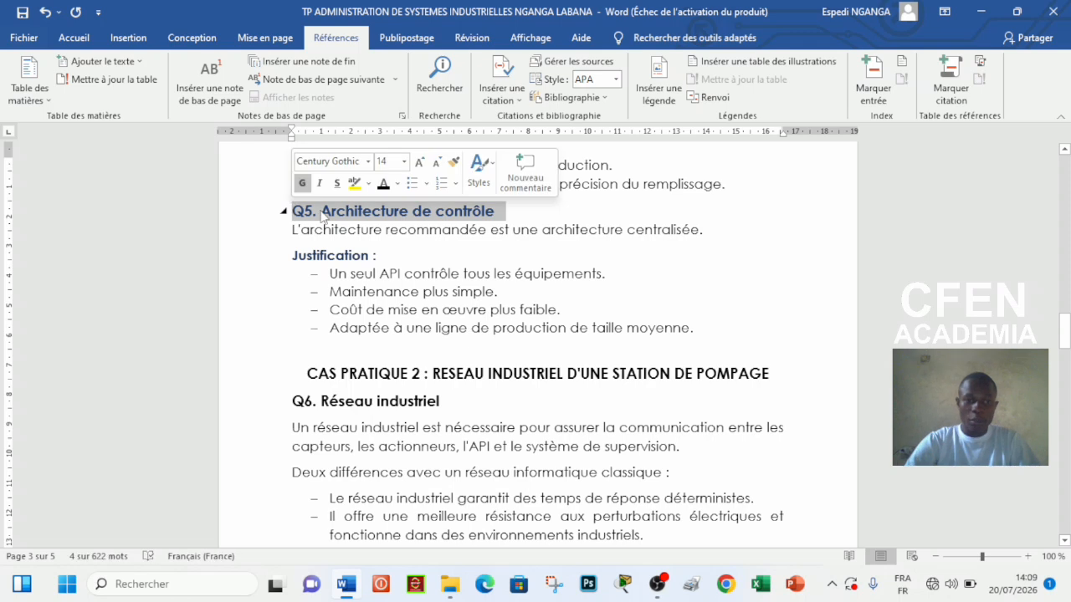
drag(379, 259, 291, 258)
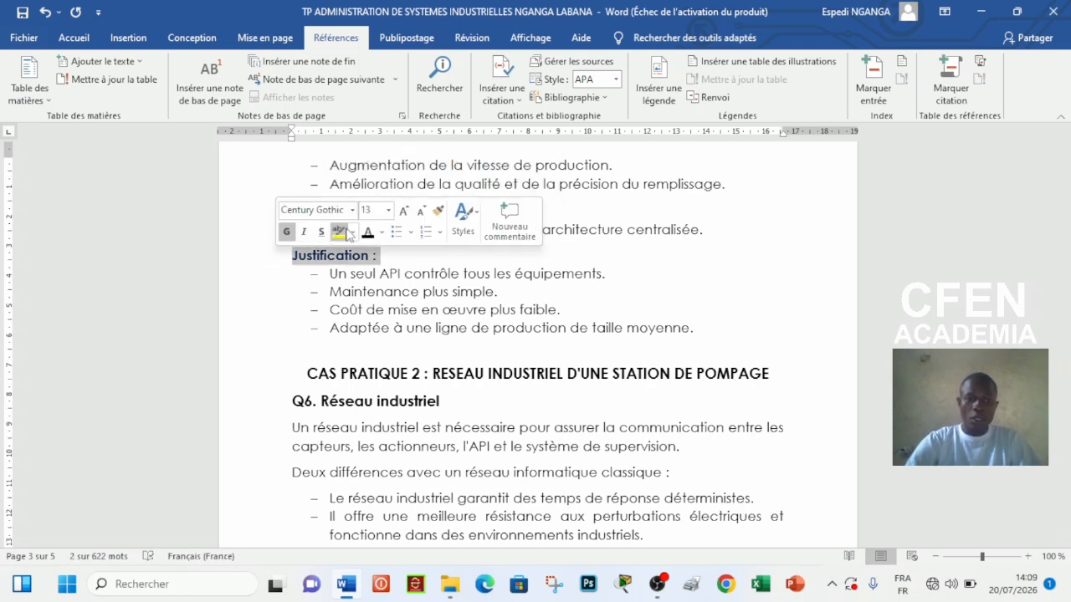
click(701, 403)
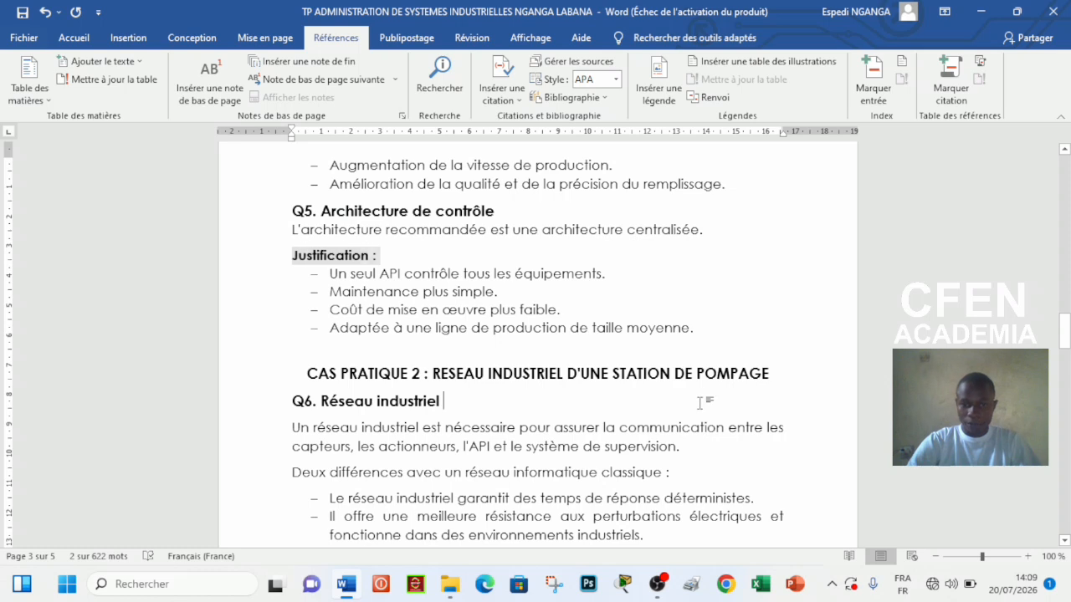
- Add the heading "CAS PRATIQUE 2 : RESEAU INDUSTRIEL D'UNE STATION DE POMPAGE" to the table of contents as Niveau 1
drag(770, 373, 287, 371)
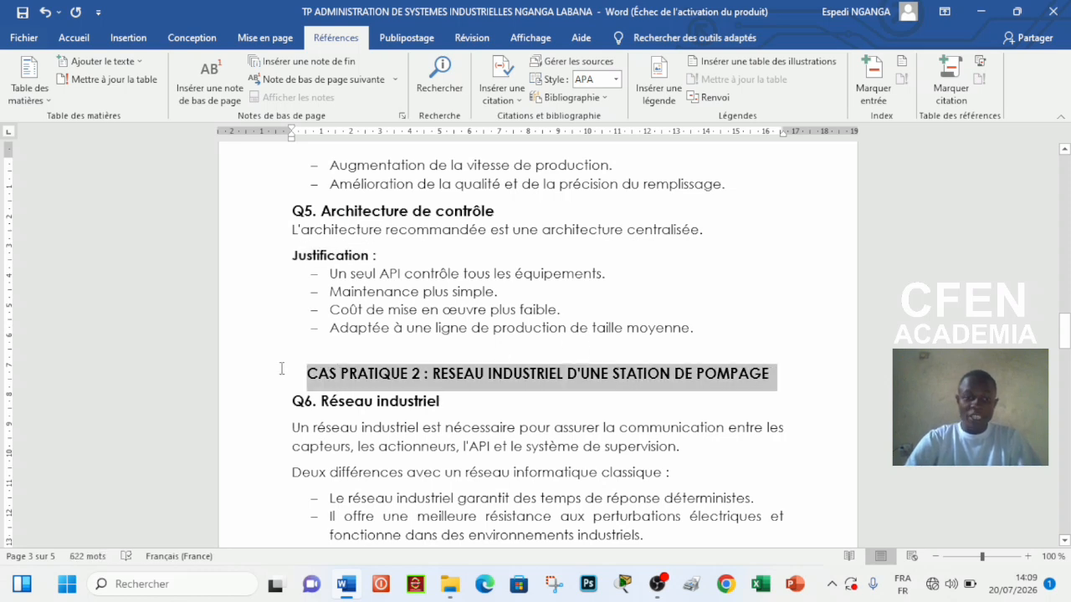
click(139, 63)
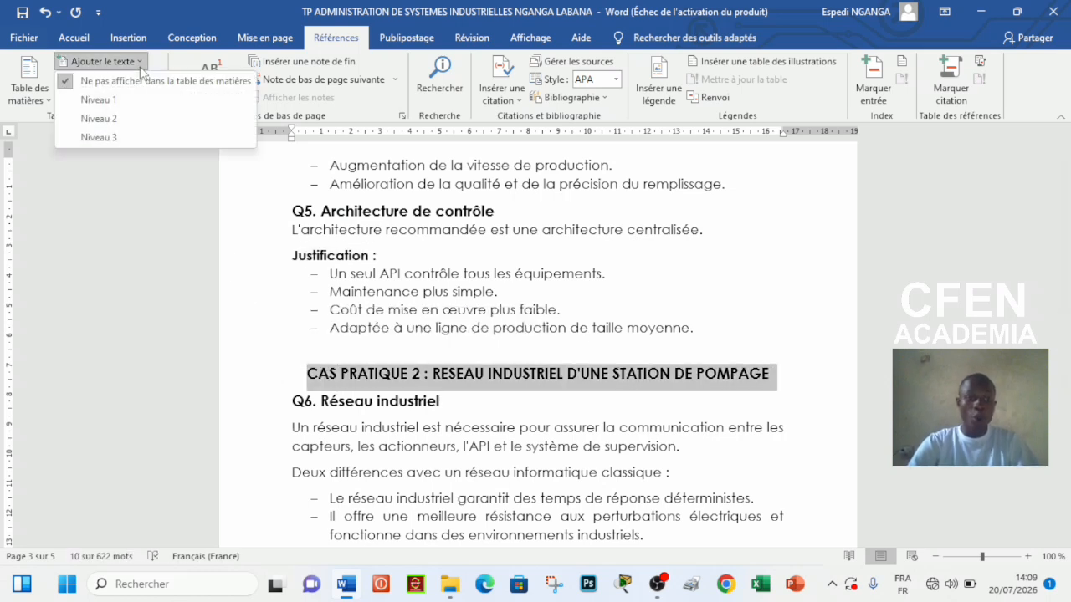
click(122, 104)
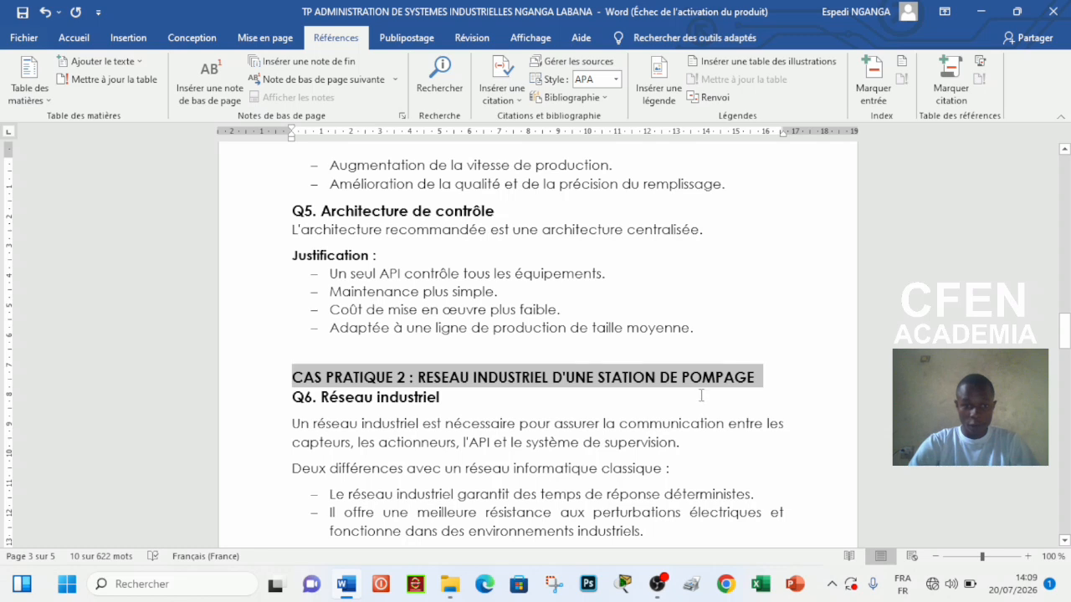
- Add the heading "Q6. Réseau industriel" to the table of contents as Niveau 2
drag(449, 401, 258, 413)
click(137, 61)
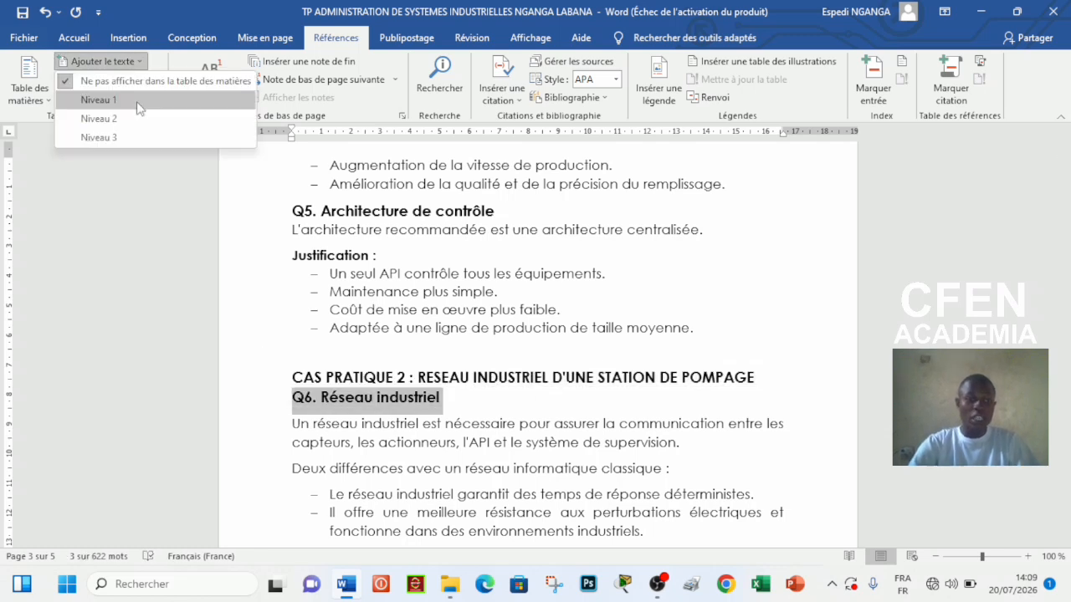
click(137, 114)
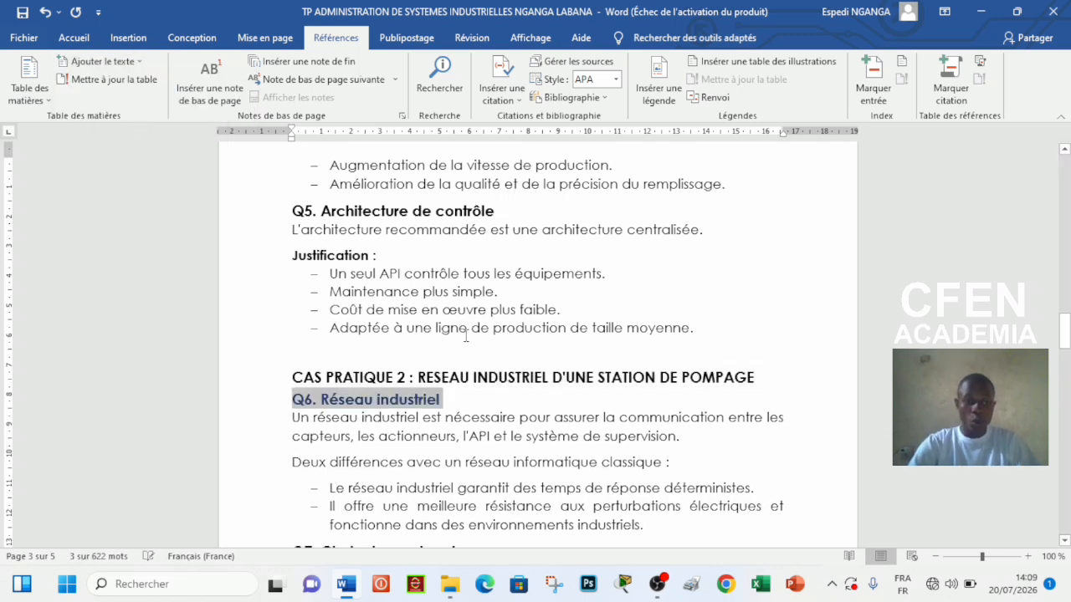
- Set the font colour of the "Q6. Réseau industriel" heading to black
click(480, 407)
drag(447, 400, 283, 398)
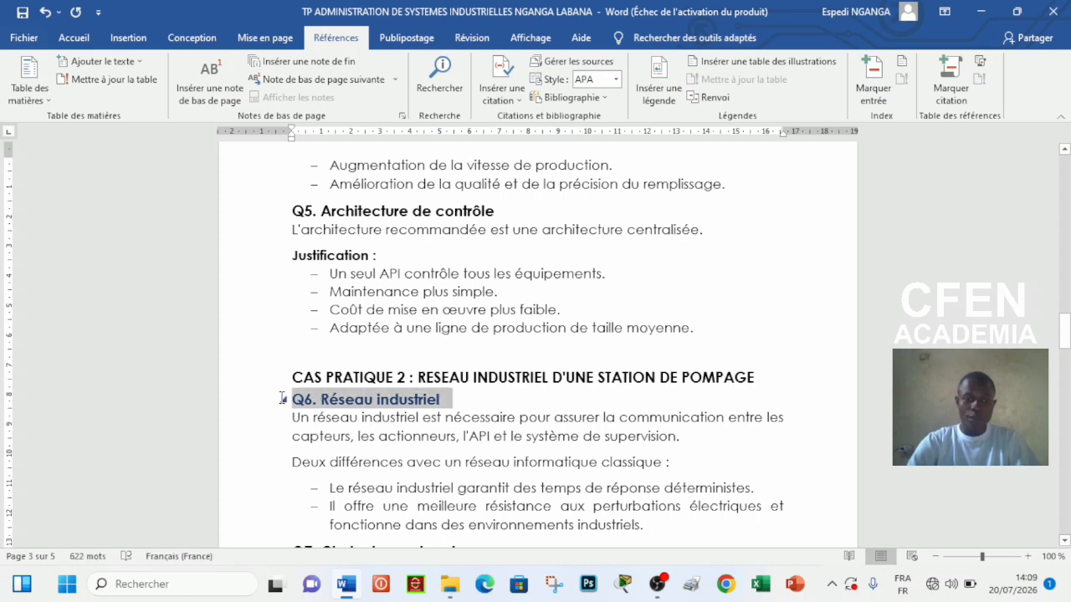
click(418, 378)
drag(461, 400, 292, 399)
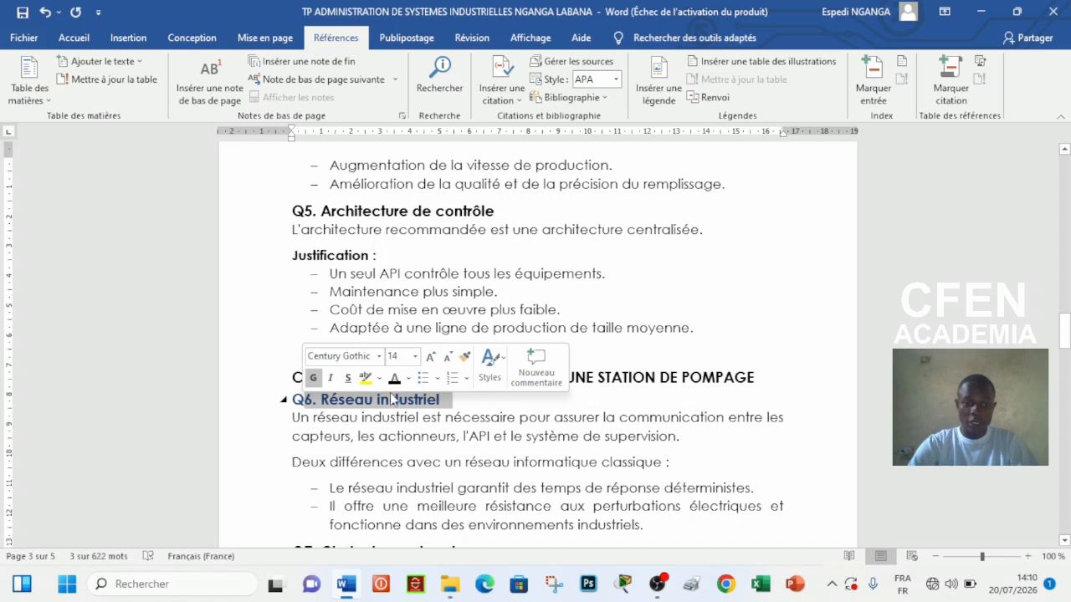
click(457, 402)
drag(445, 401, 272, 409)
click(365, 380)
click(520, 417)
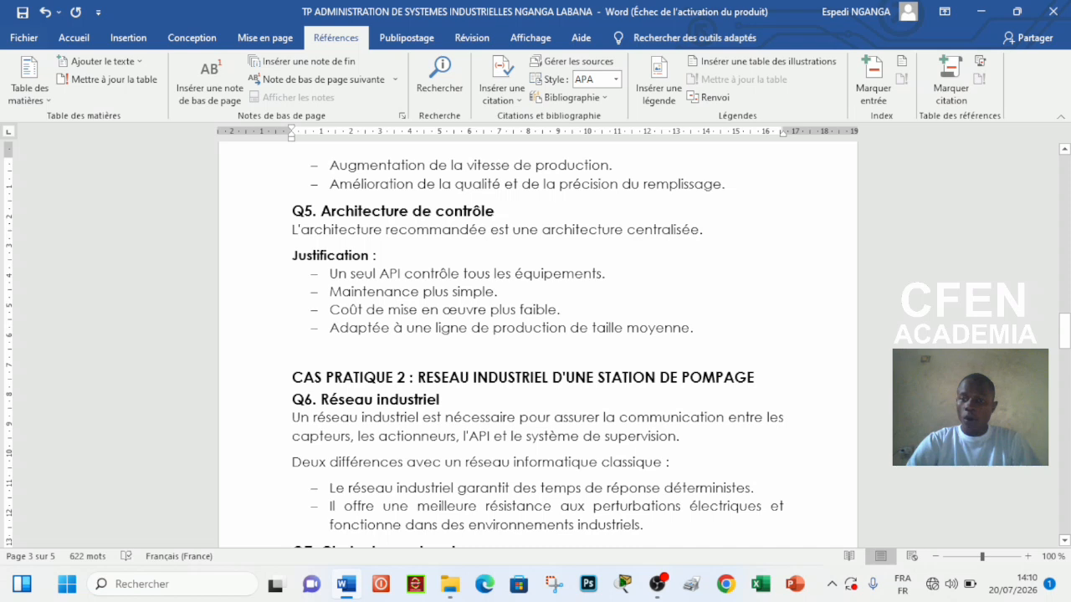
- Add the heading "Q7. Choix des protocoles" to the table of contents as Niveau 2
scroll(562, 216, down, 5)
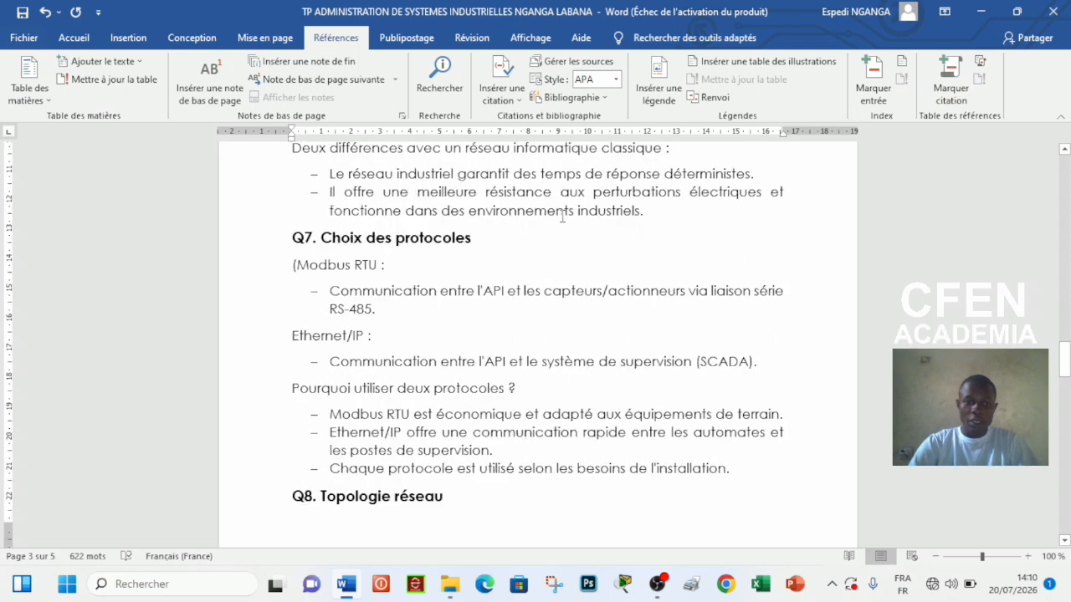
drag(405, 237, 230, 247)
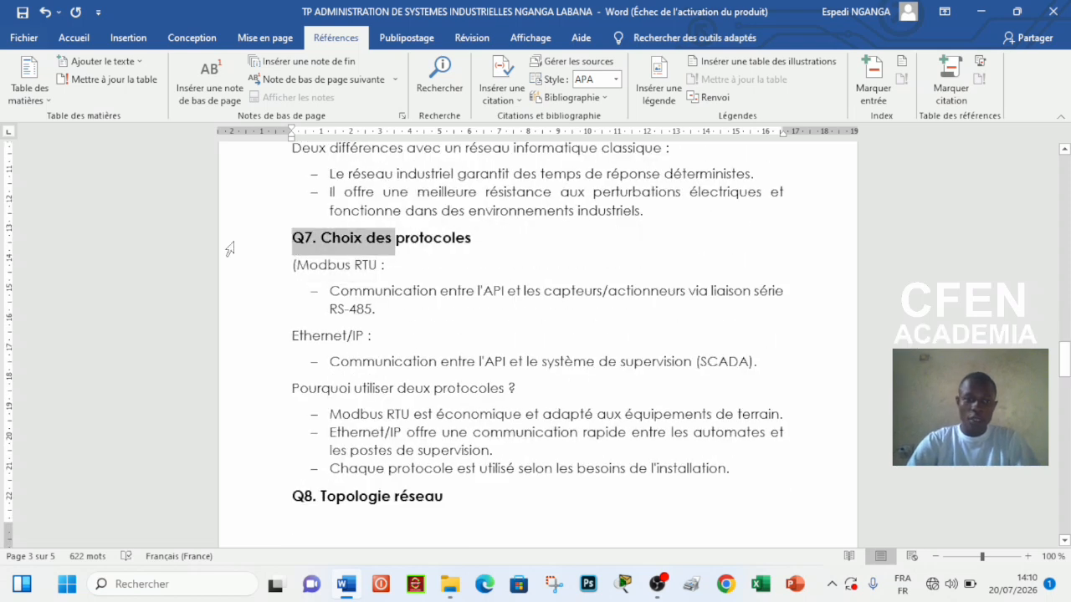
click(476, 238)
drag(445, 238, 276, 235)
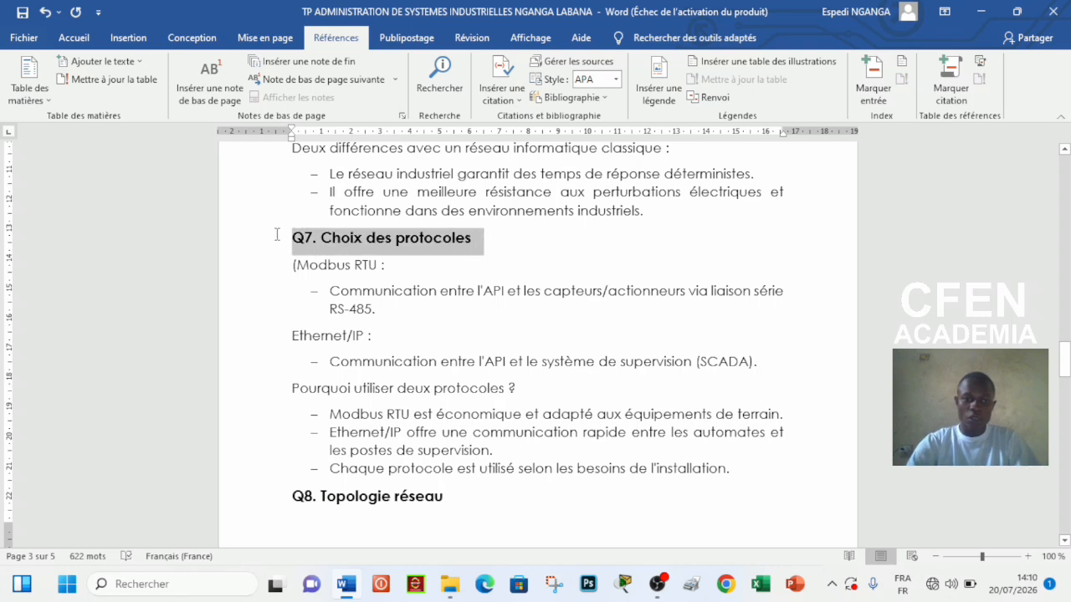
click(135, 64)
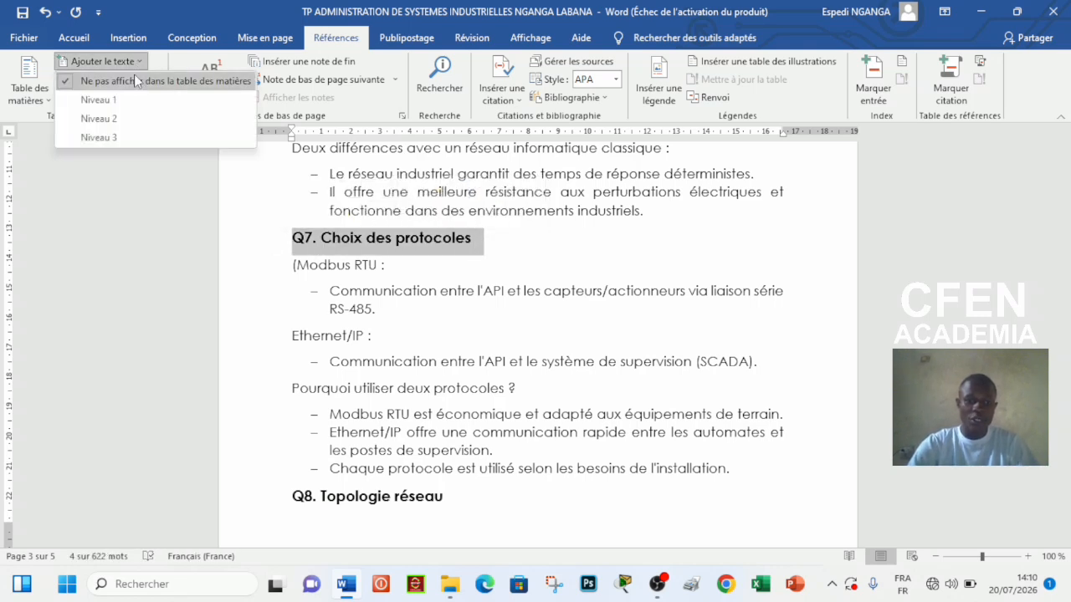
click(126, 100)
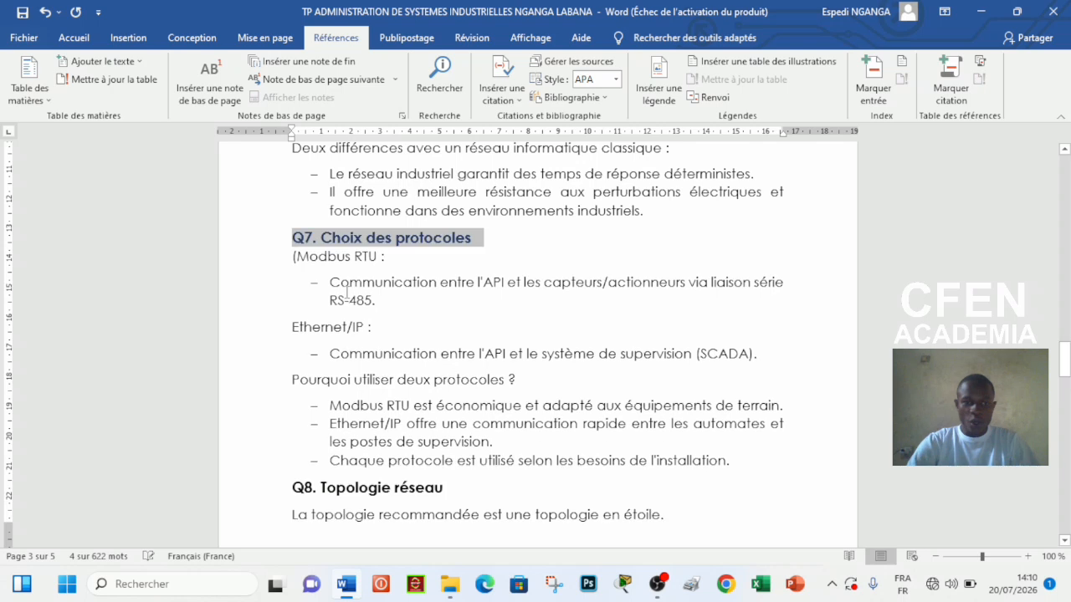
- Set the font colour of the "Q7. Choix des protocoles" heading to black
click(477, 238)
triple_click(477, 237)
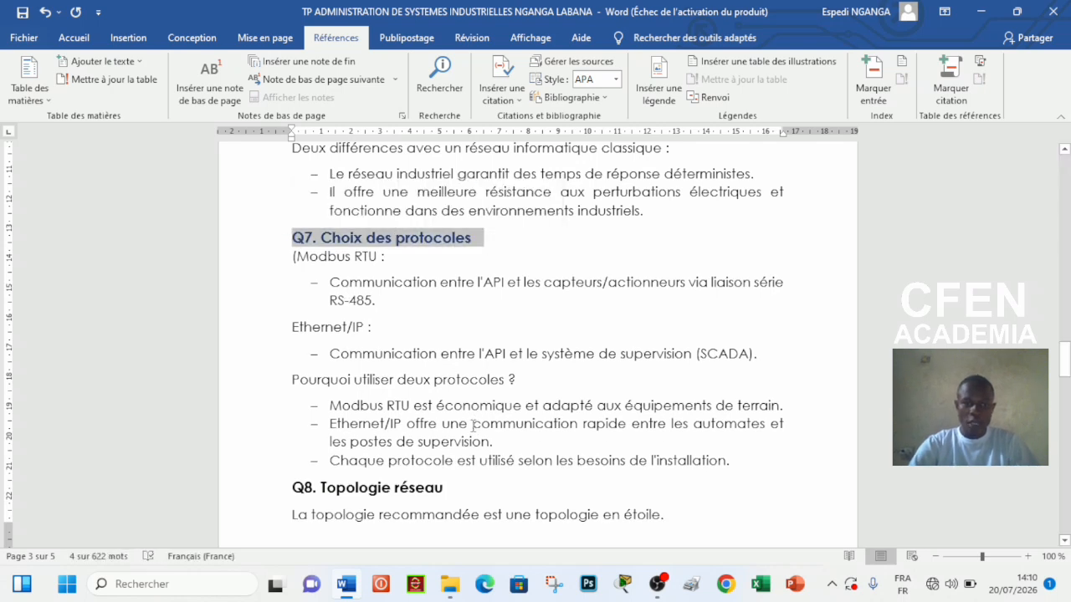
click(477, 238)
drag(477, 237, 248, 242)
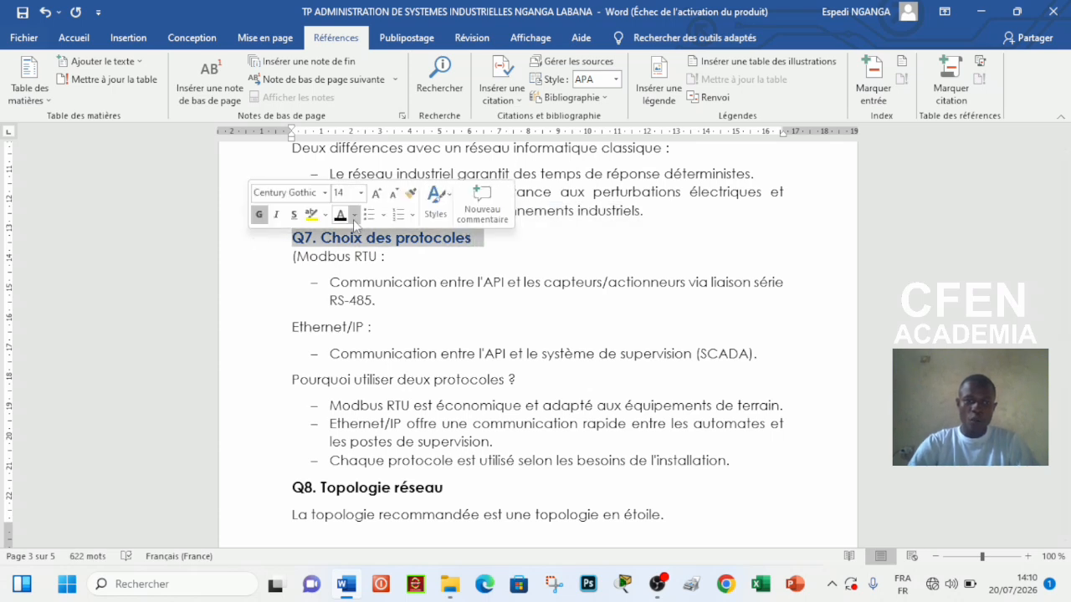
- Add the heading "Q8. Topologie réseau" to the table of contents as Niveau 2 and set its font colour to black
drag(1065, 350, 1058, 401)
scroll(480, 196, up, 3)
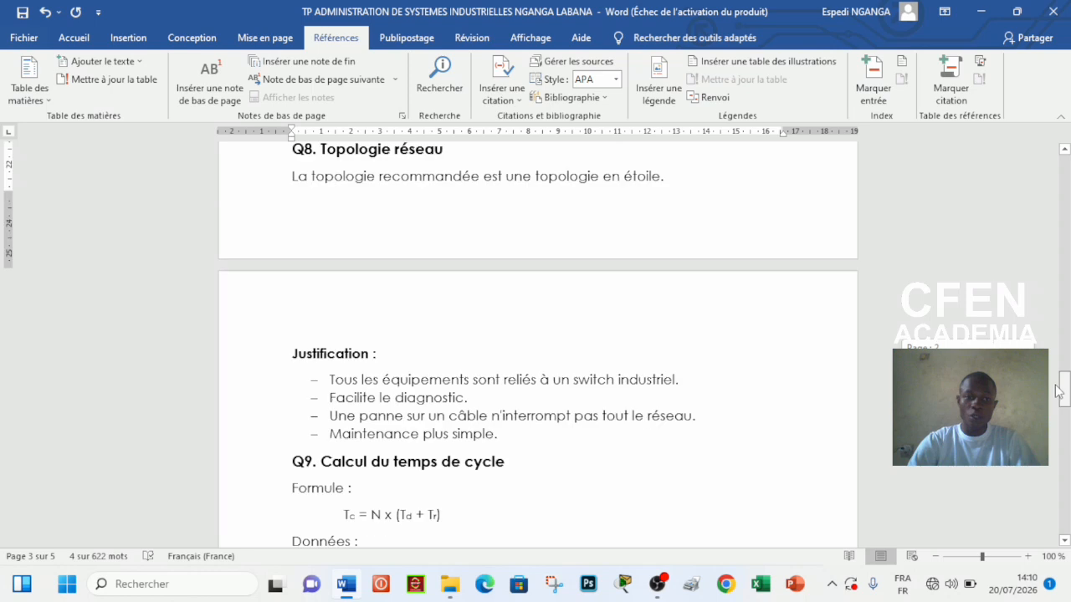
click(277, 181)
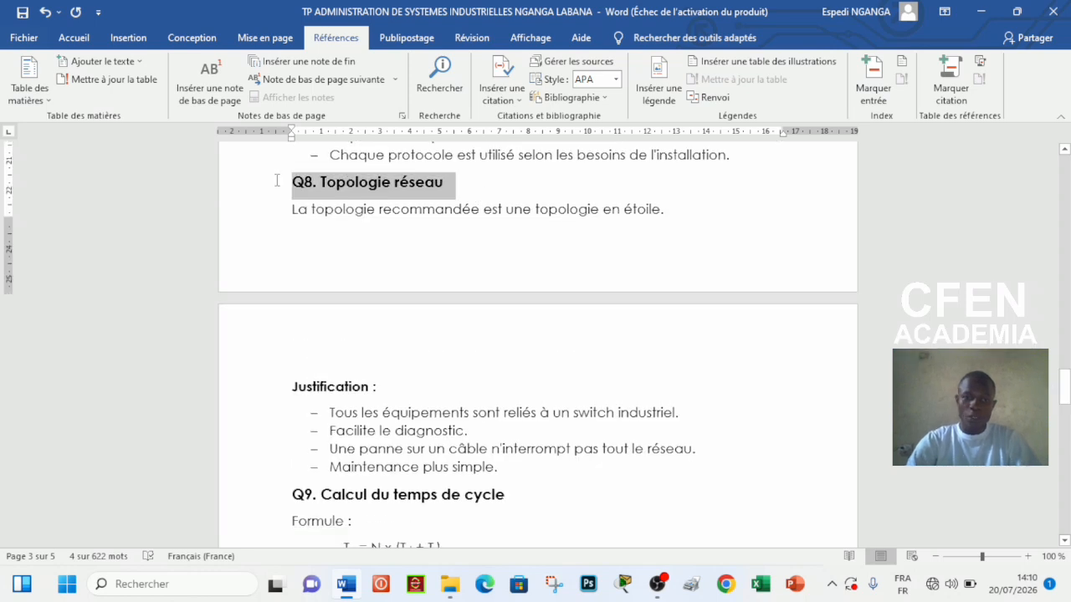
click(125, 64)
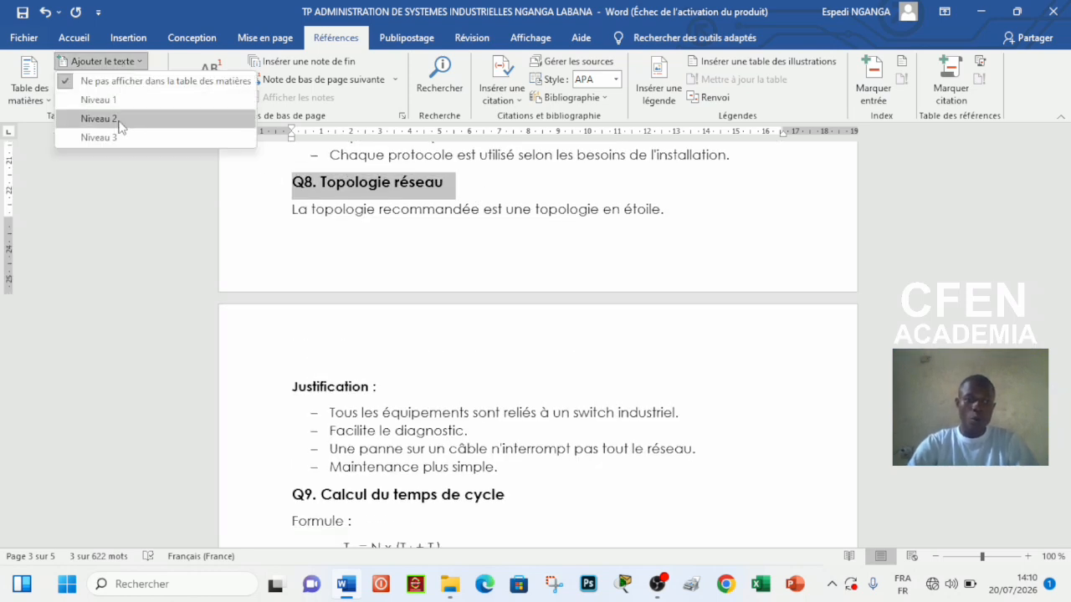
click(119, 121)
click(445, 182)
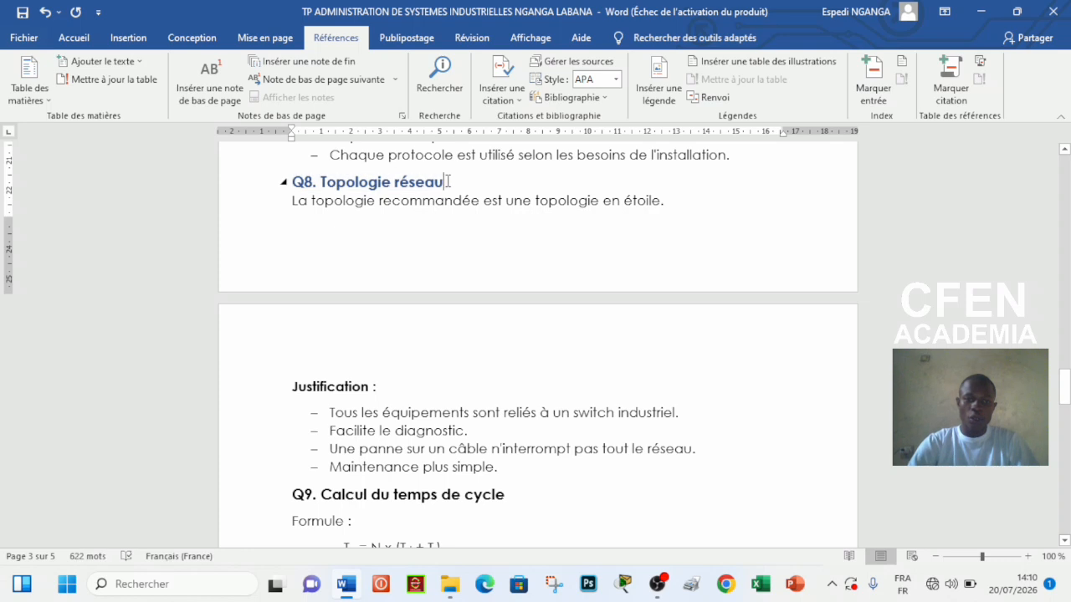
click(283, 181)
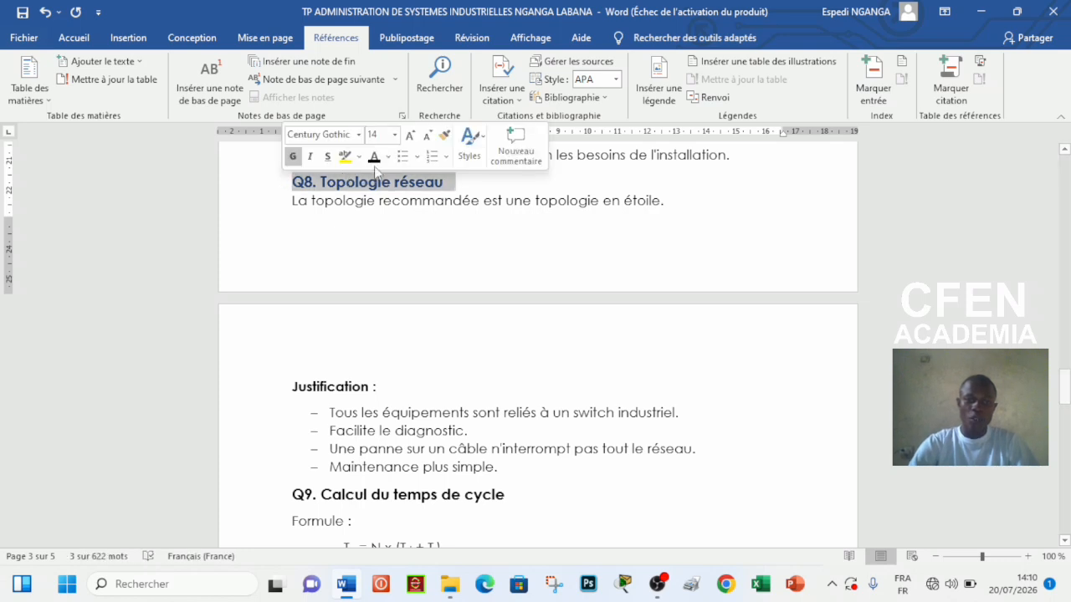
- Add the "Justification :" heading under Q8 to the table of contents as Niveau 3 and set its font colour to black
click(278, 388)
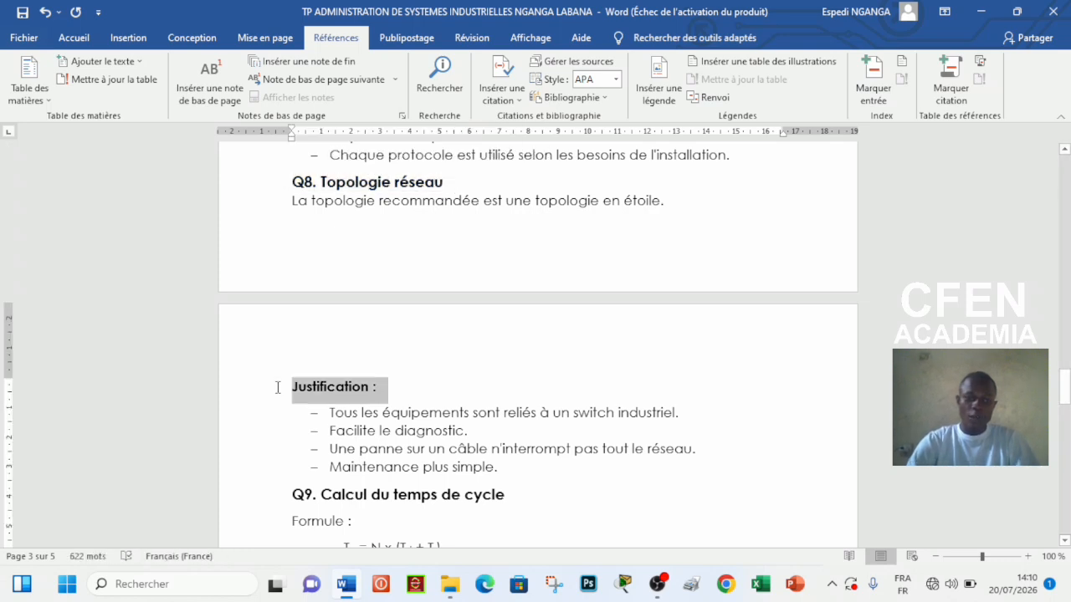
click(100, 61)
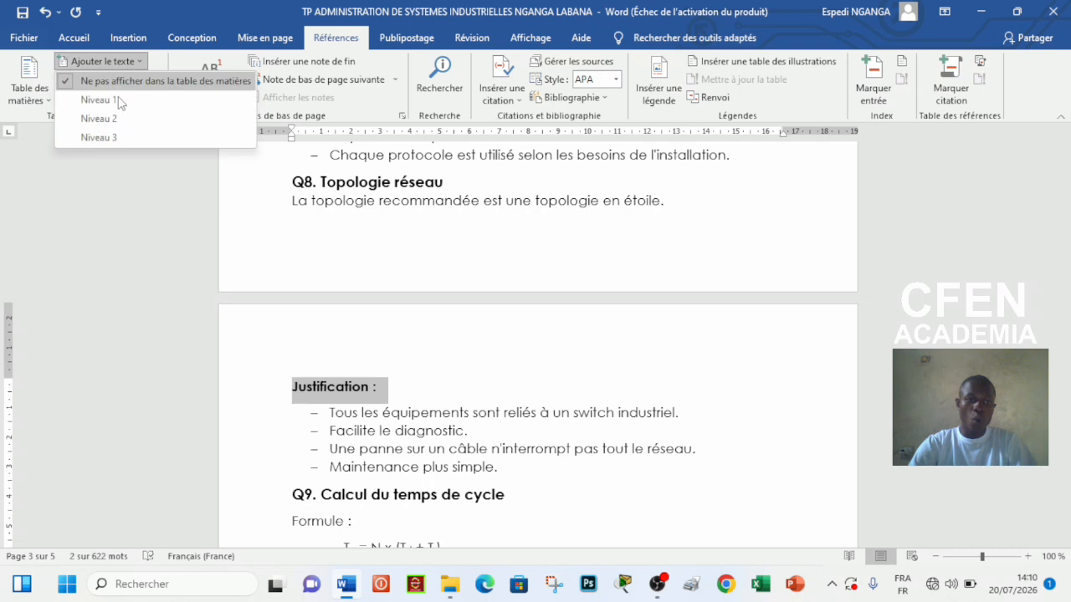
click(113, 130)
drag(387, 387, 295, 390)
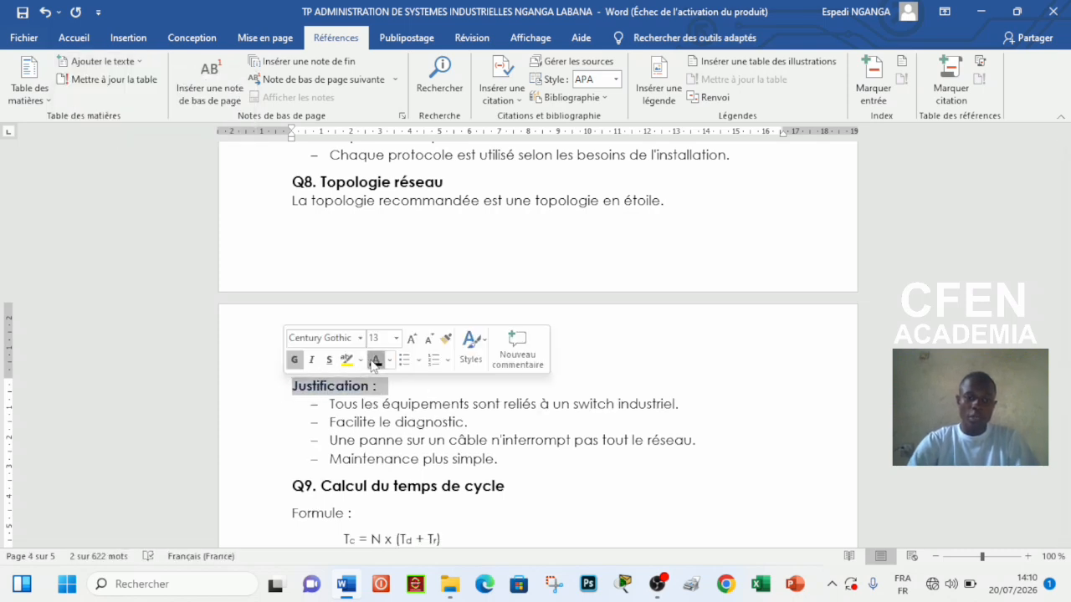
- Add the heading "Q9. Calcul du temps de cycle" to the table of contents as Niveau 2 and set its font colour to black
drag(1064, 389, 1064, 416)
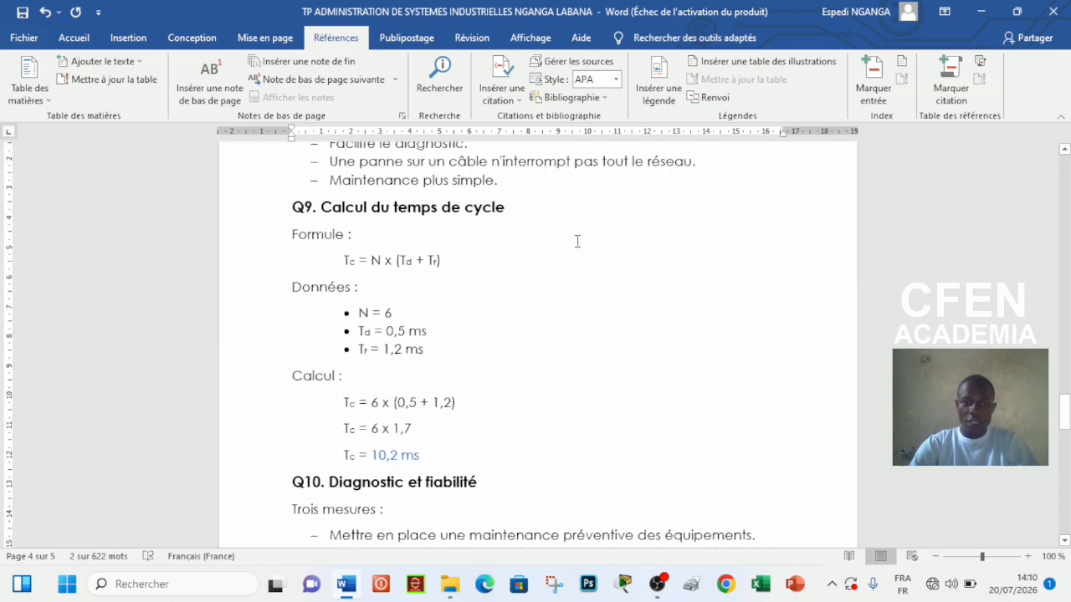
click(281, 209)
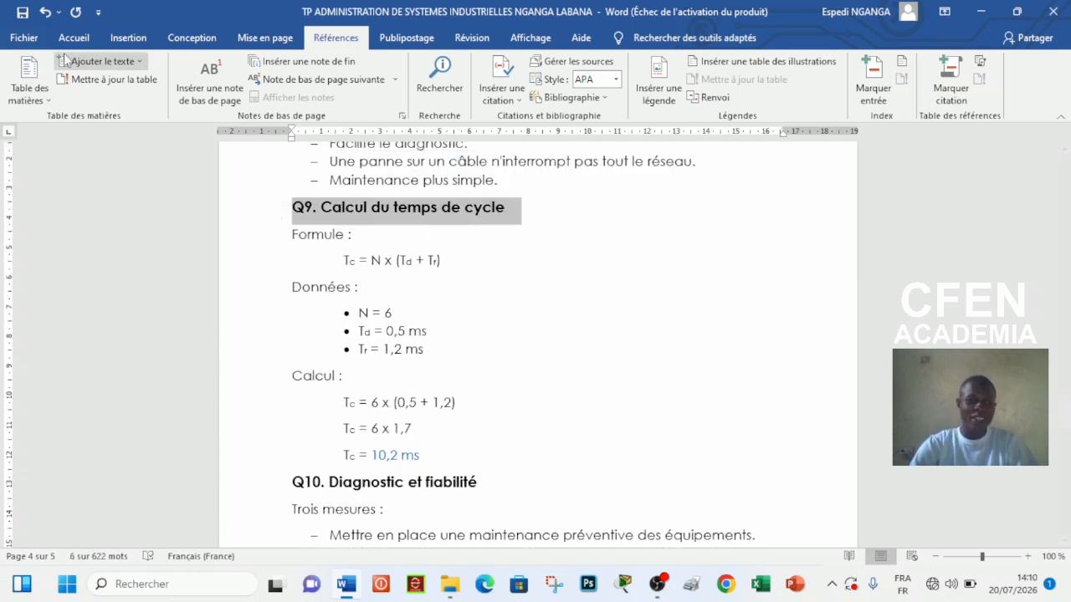
click(93, 61)
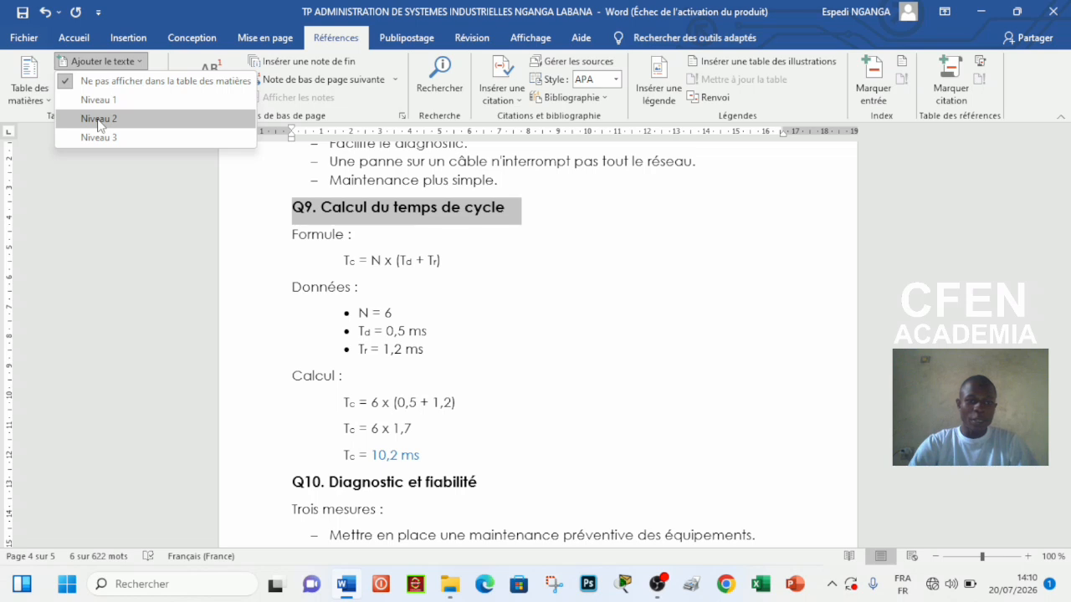
click(98, 119)
drag(513, 214, 284, 210)
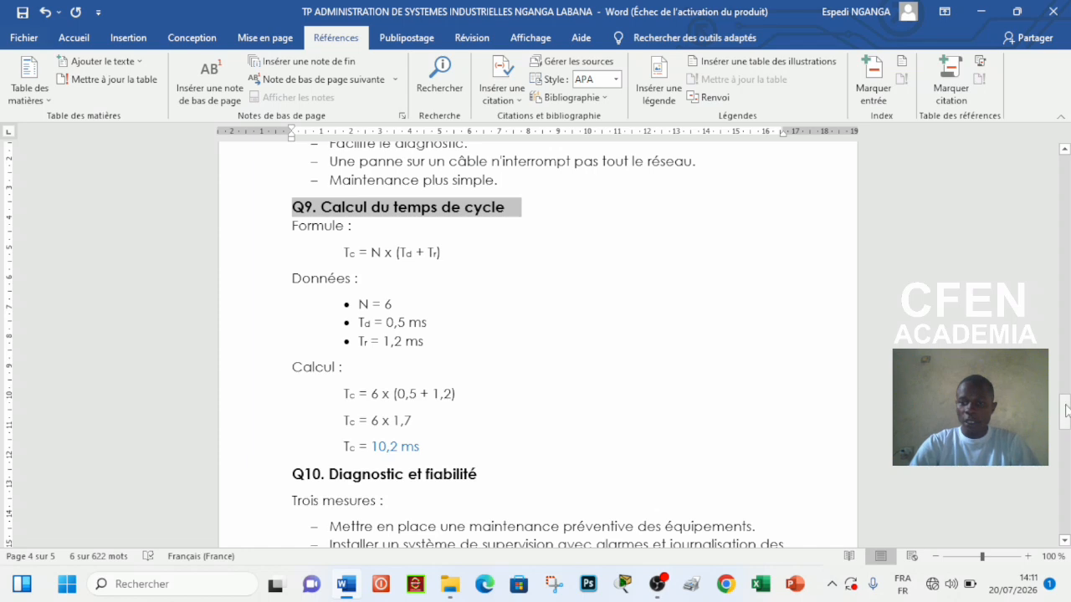
- Add the heading "Q10. Diagnostic et fiabilité" to the table of contents as Niveau 2 and set its font colour to black
scroll(1066, 415, down, 4)
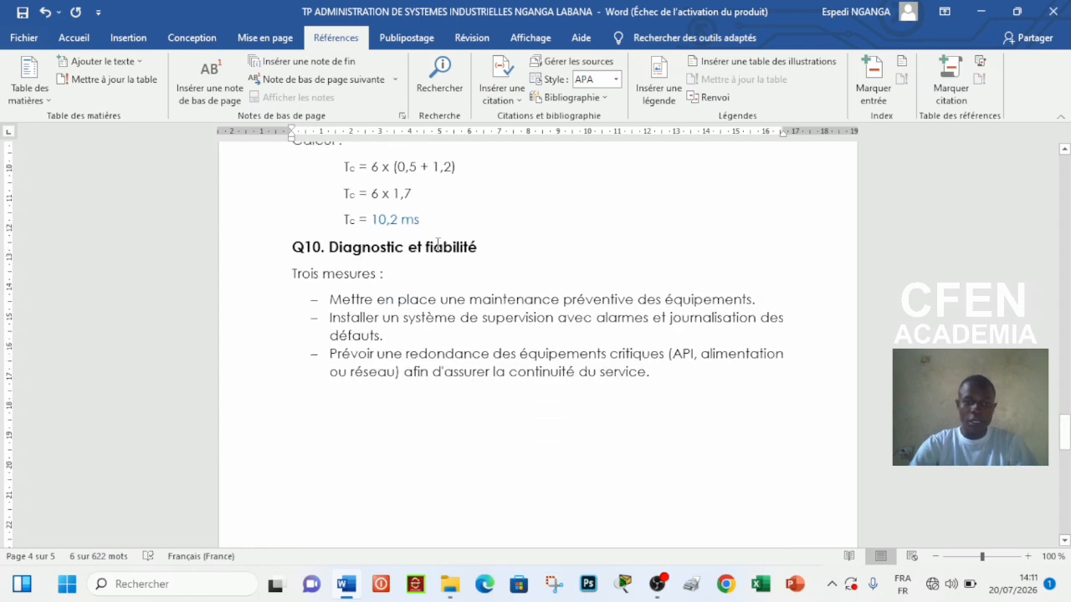
drag(476, 248, 289, 248)
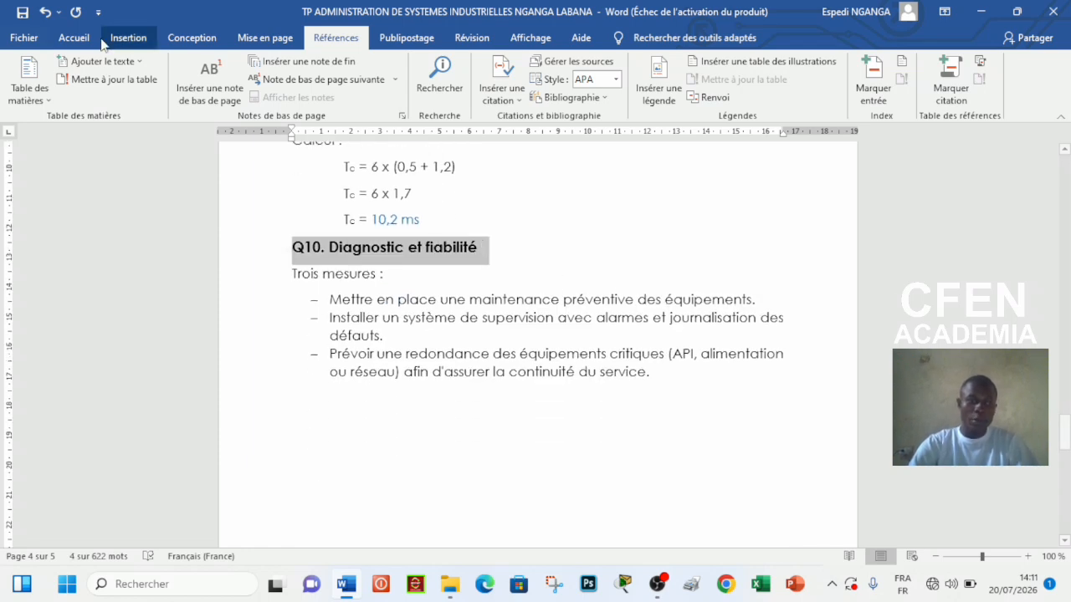
click(114, 62)
click(114, 120)
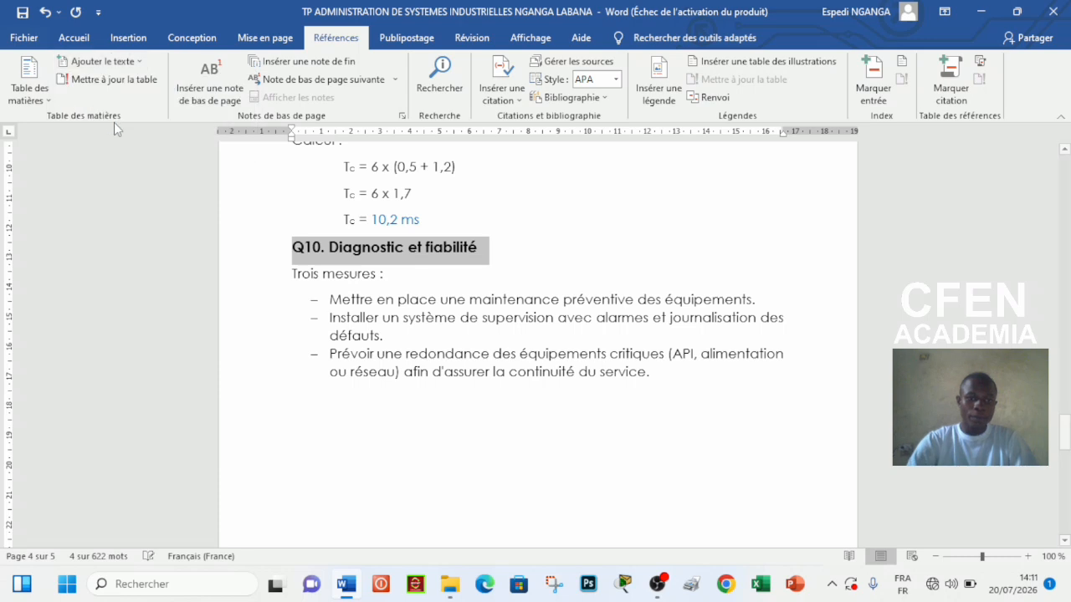
click(485, 249)
drag(485, 248, 298, 258)
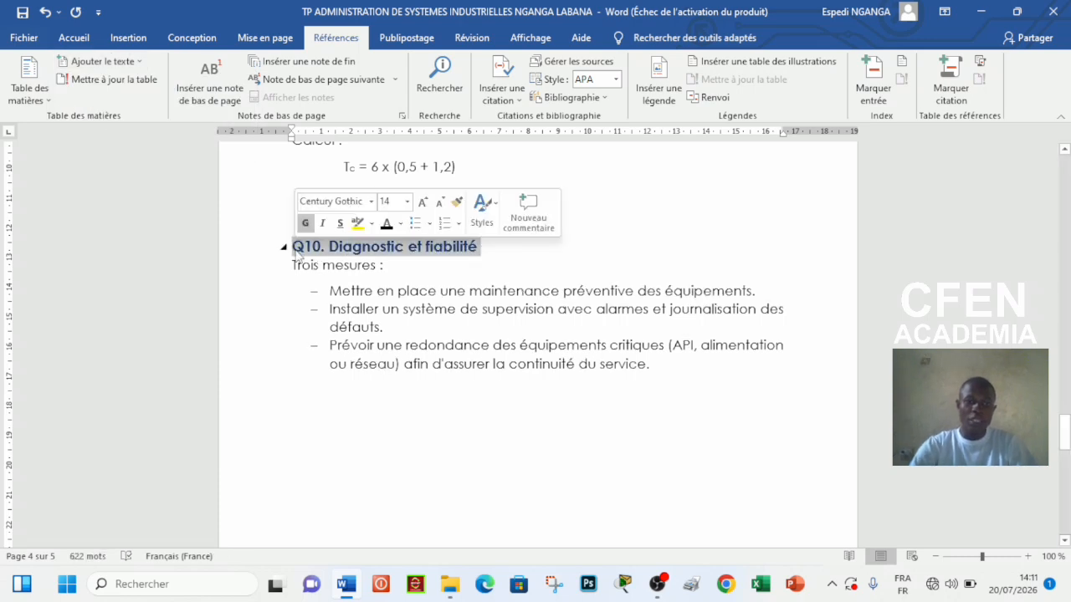
click(490, 262)
triple_click(395, 247)
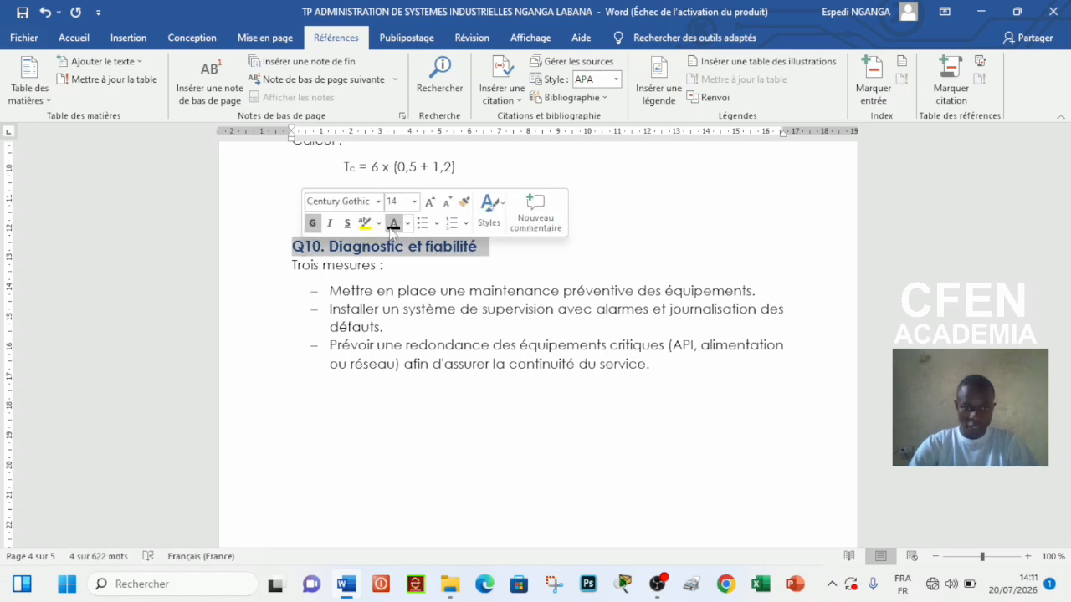
click(540, 265)
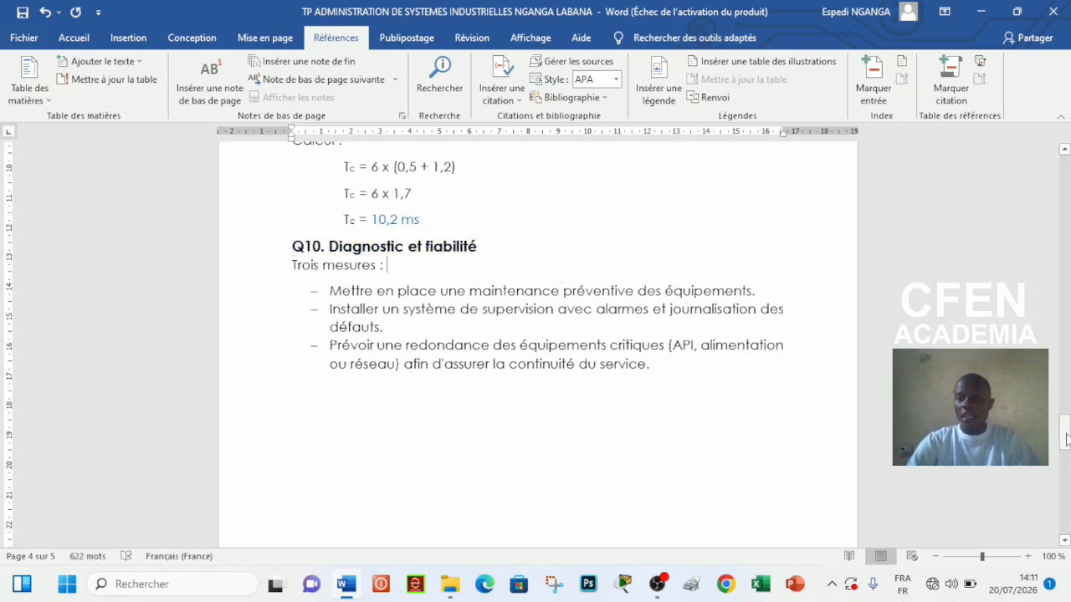
- Update the entire table of contents on the last page, including its entries as well as the page numbers
drag(1066, 439, 1066, 483)
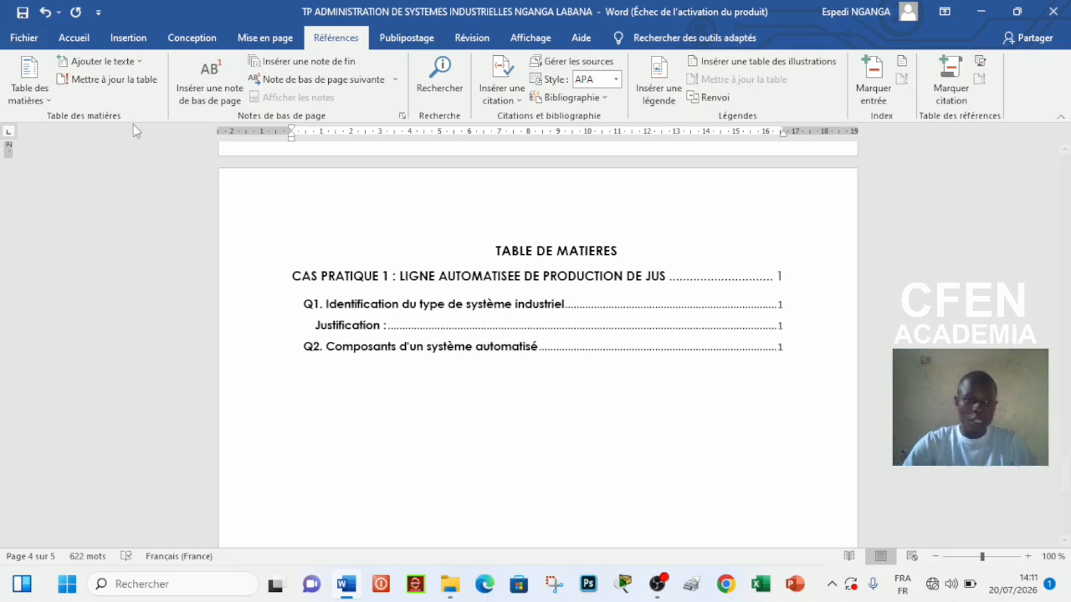
click(139, 81)
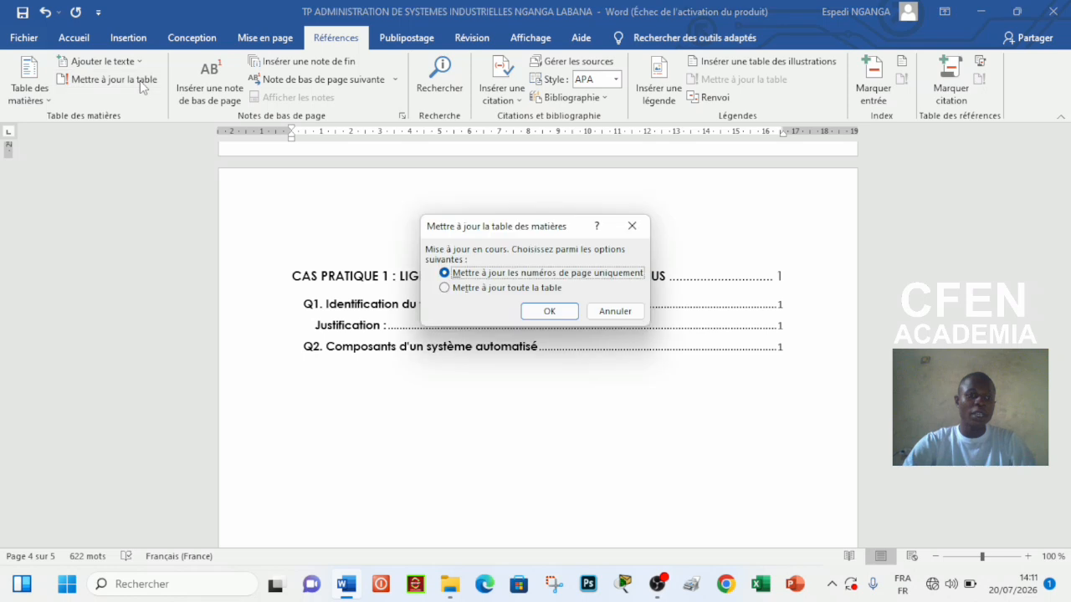
click(484, 299)
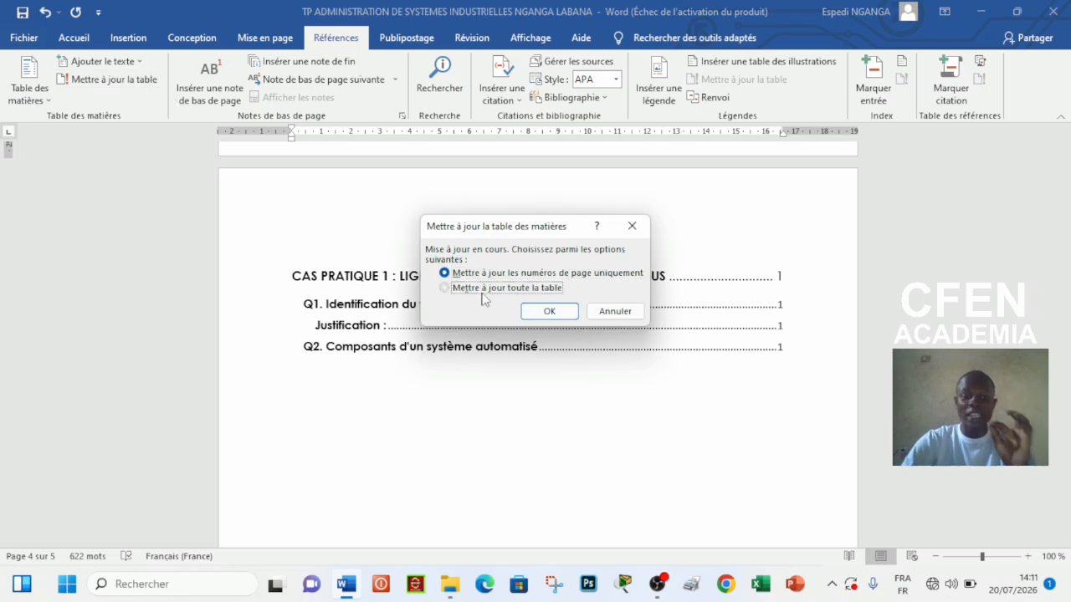
click(548, 311)
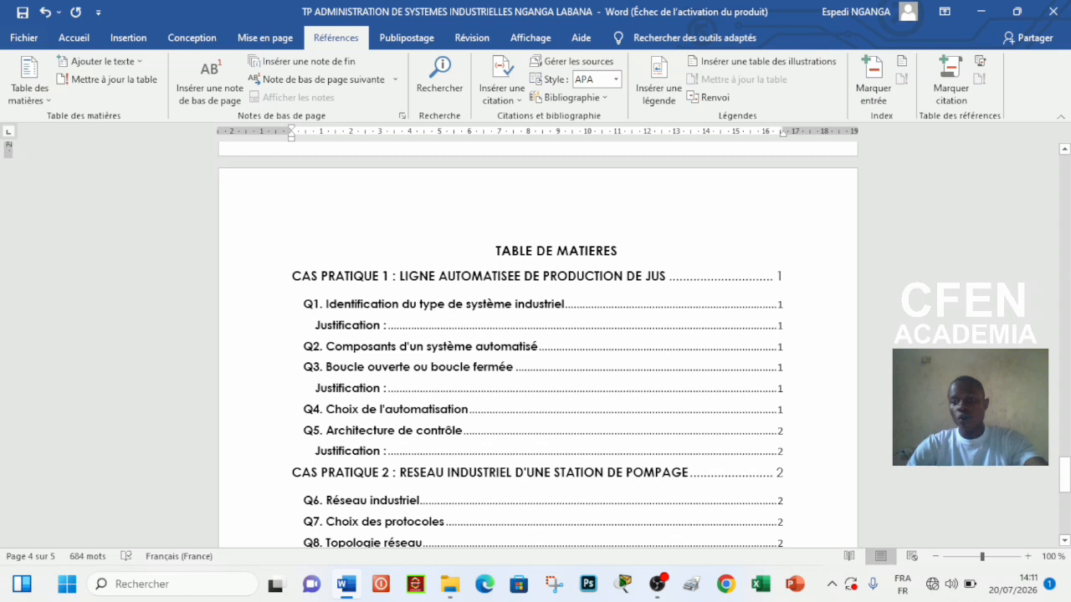
drag(1068, 471, 1066, 480)
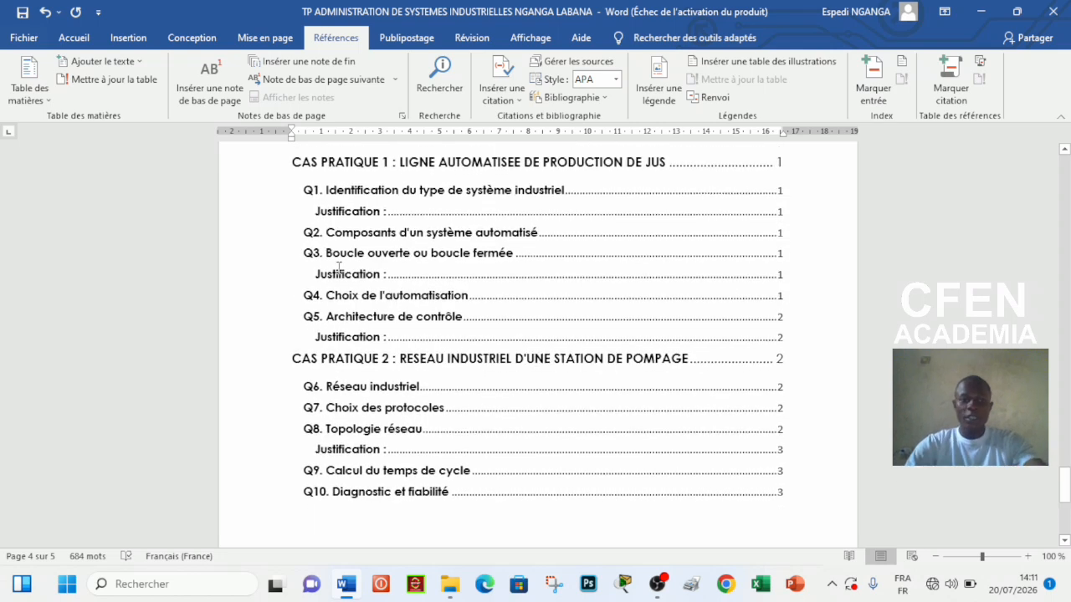
click(292, 159)
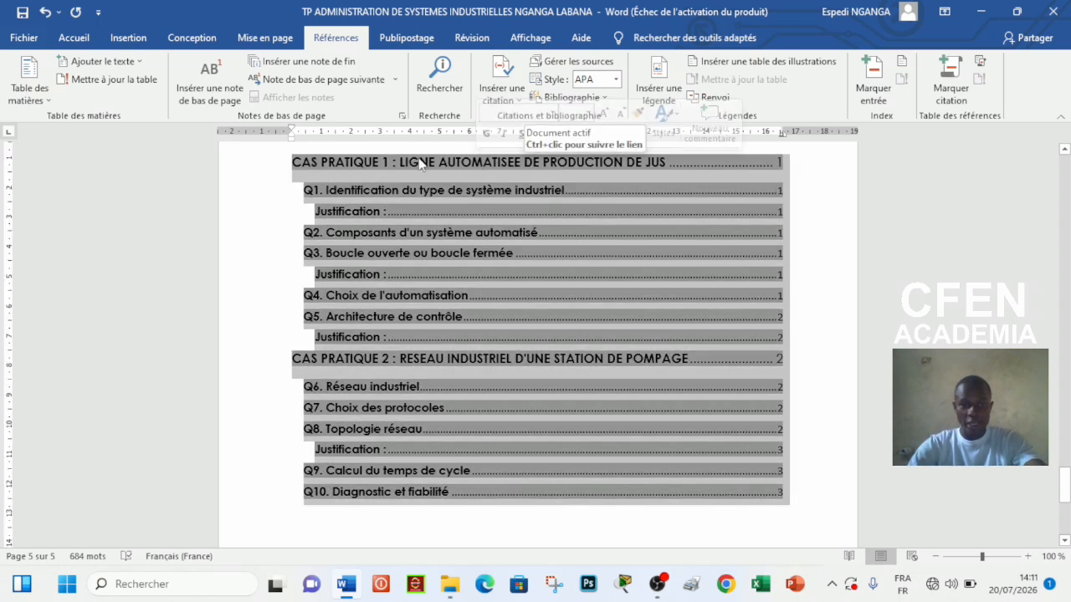
click(389, 160)
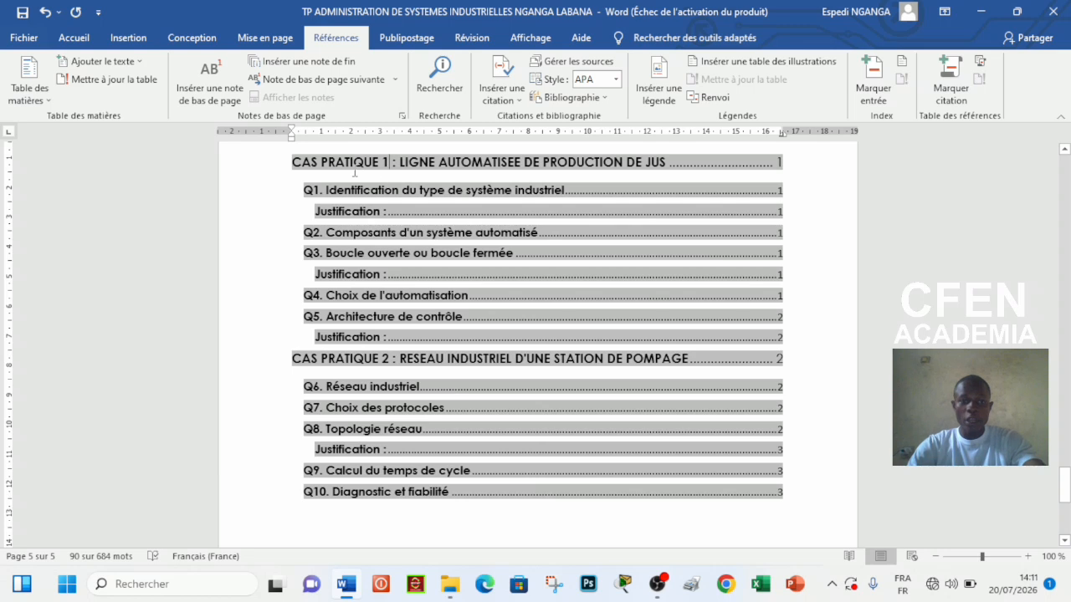